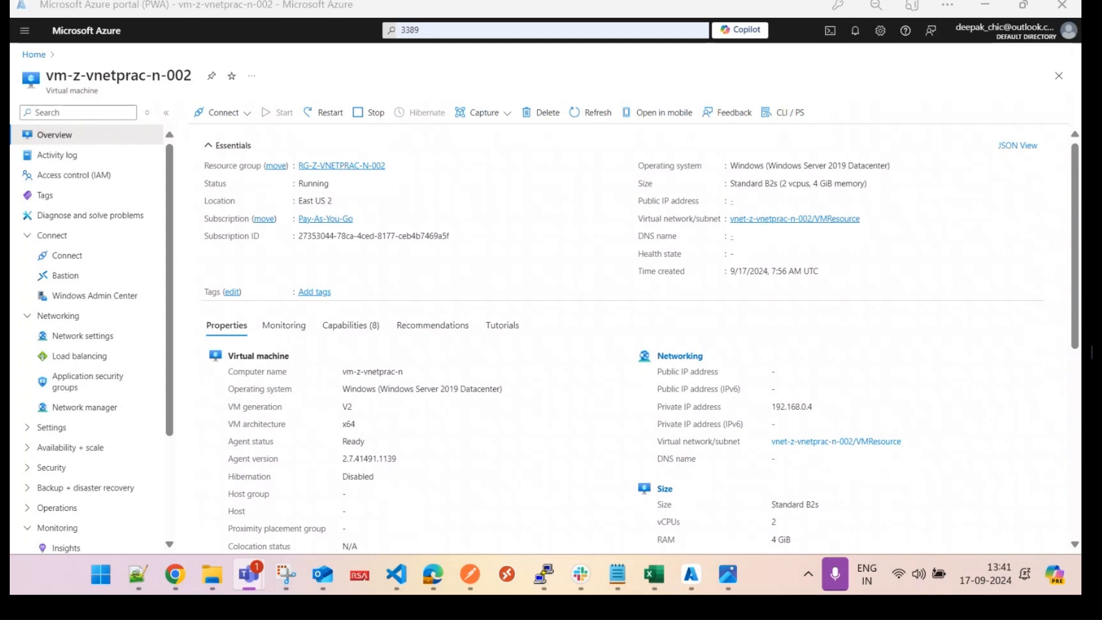
# - Switch to the image viewer to examine the Tunnel Prac.jpg network diagram, and return to the Azure portal
pyautogui.hotkey('alt', 'Tab')
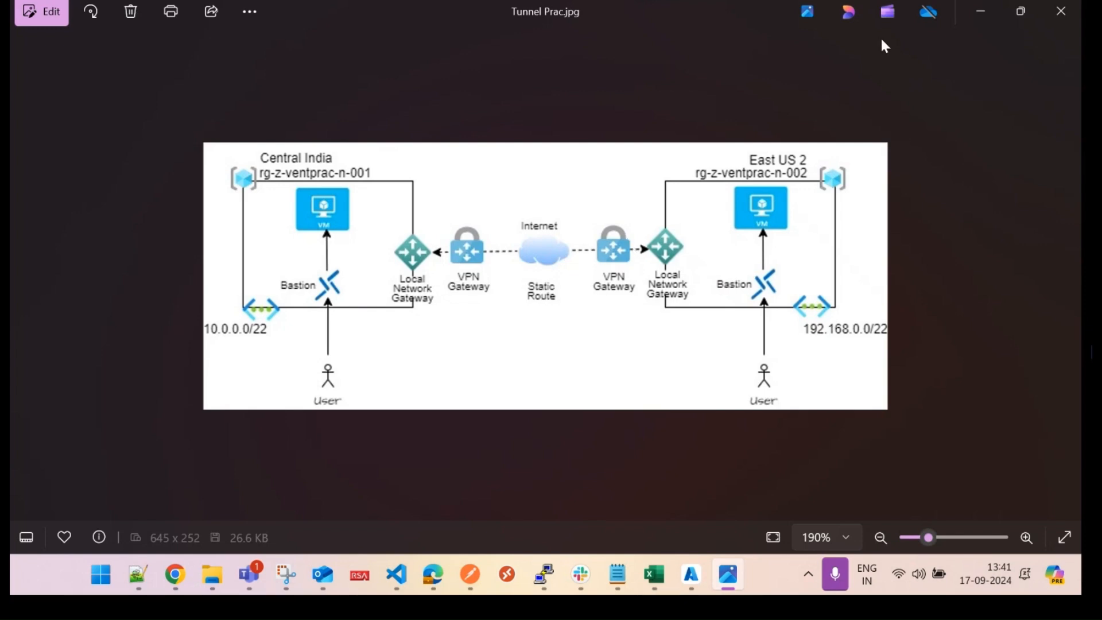
pyautogui.click(982, 12)
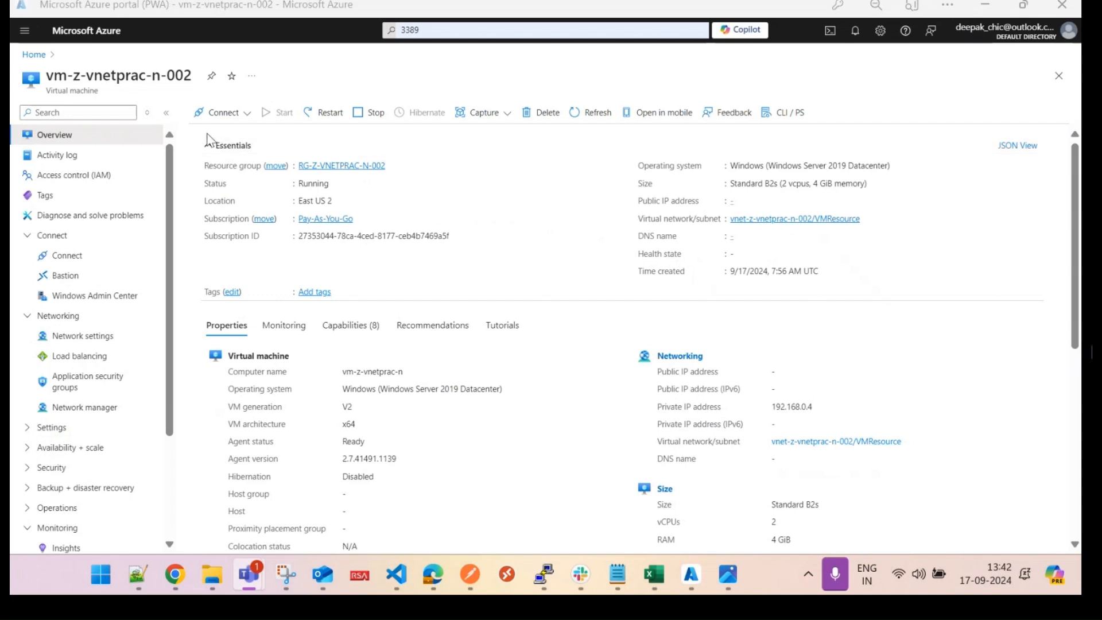
# - From resource group rg-z-vnetprac-n-001, search the Marketplace for "vpn gateway" and start creating a virtual network gateway
pyautogui.click(35, 56)
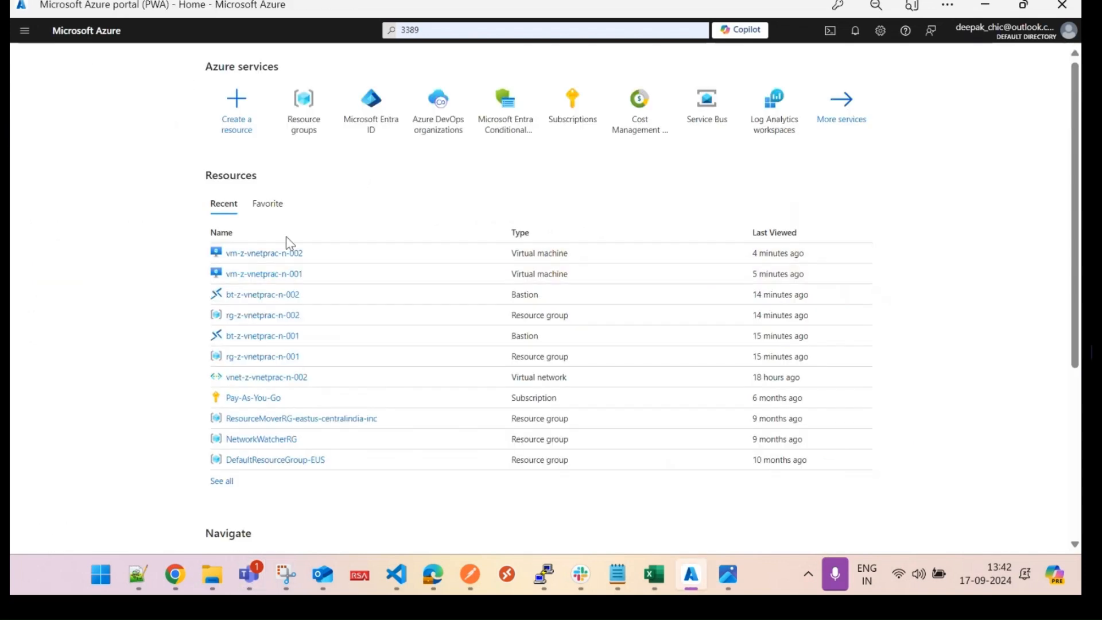
pyautogui.click(278, 359)
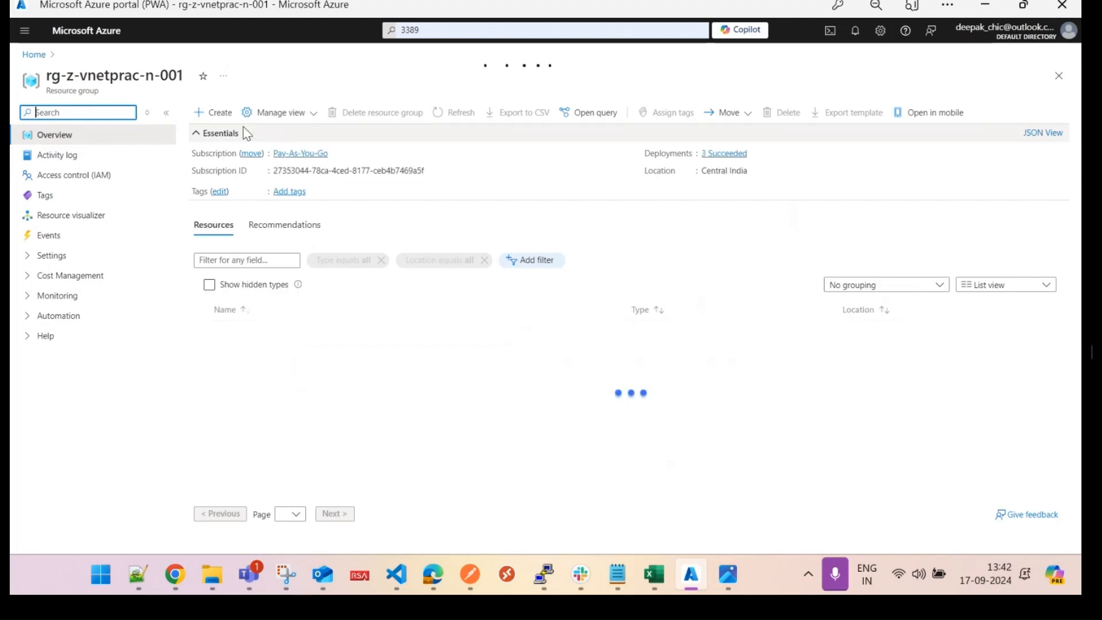
pyautogui.click(213, 114)
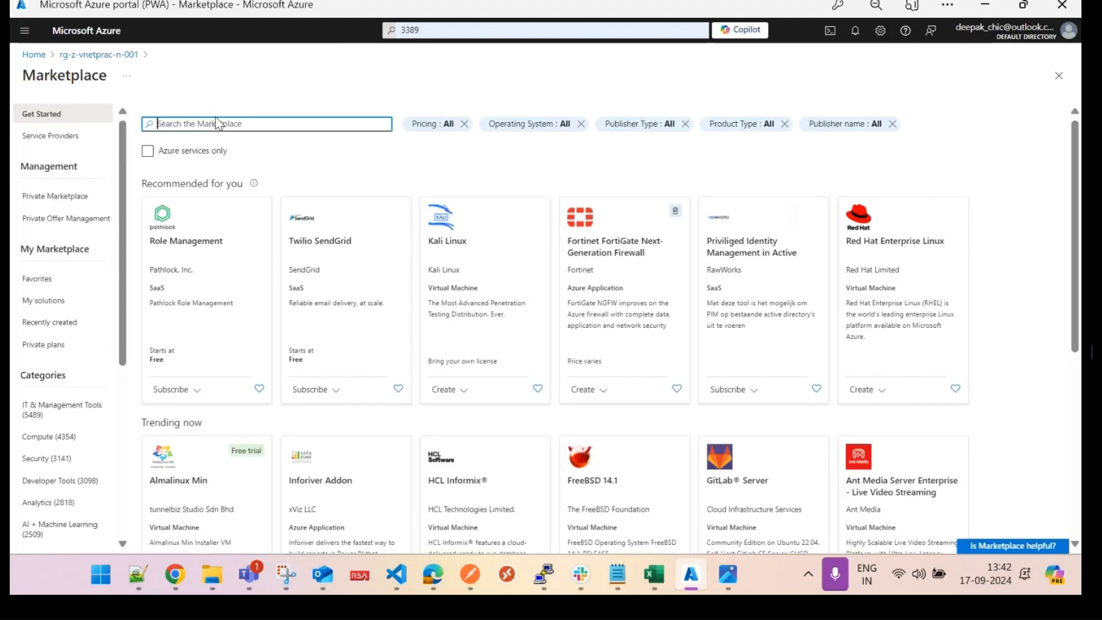
pyautogui.write('vpn gateway')
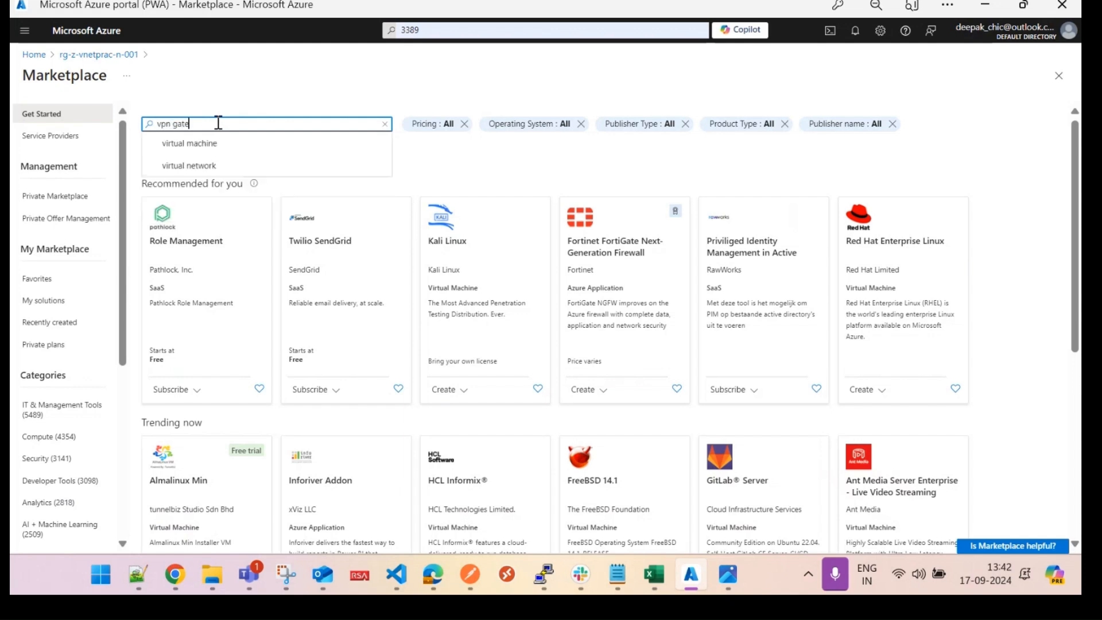
pyautogui.press('Return')
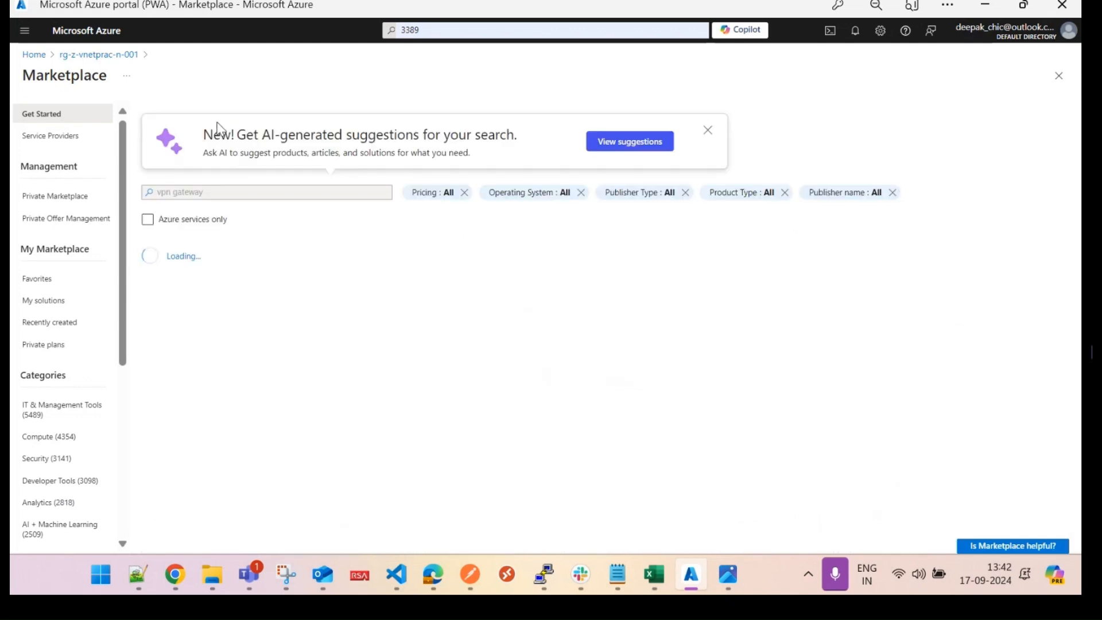
pyautogui.click(195, 315)
pyautogui.click(277, 204)
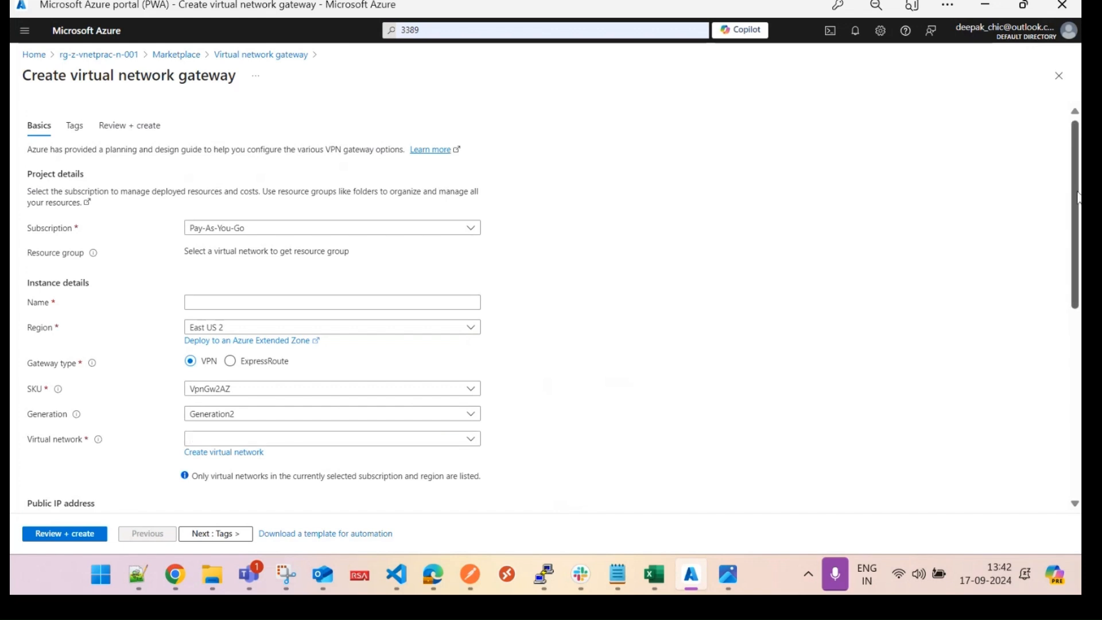
# - Name the virtual network gateway vnetgw-z-vnetprac-n-001
pyautogui.scroll(-1, 1078, 198)
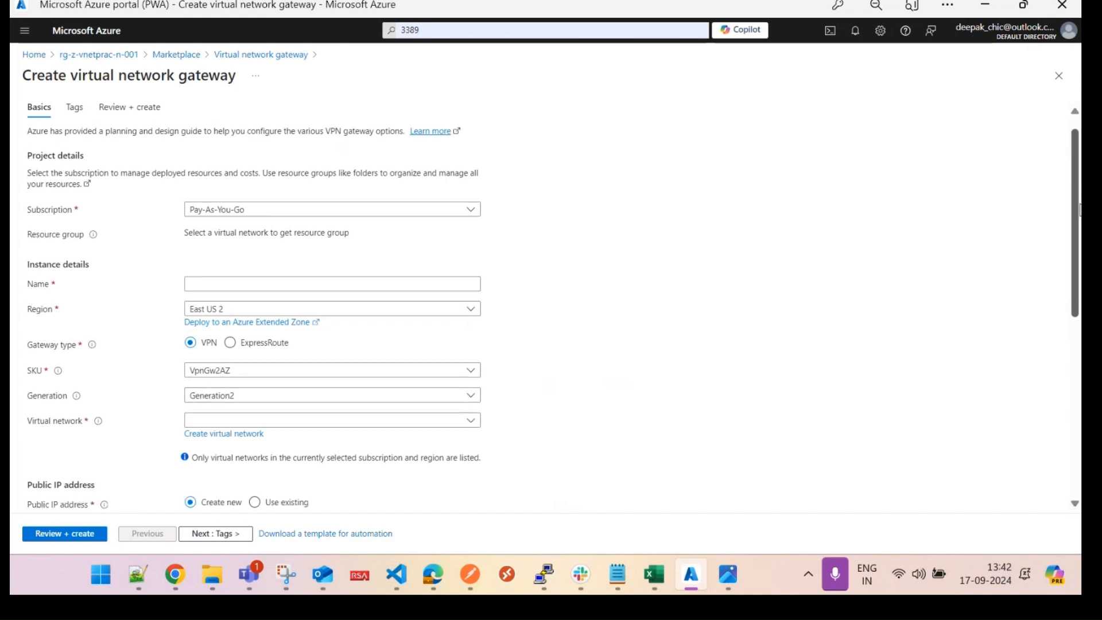
pyautogui.click(236, 265)
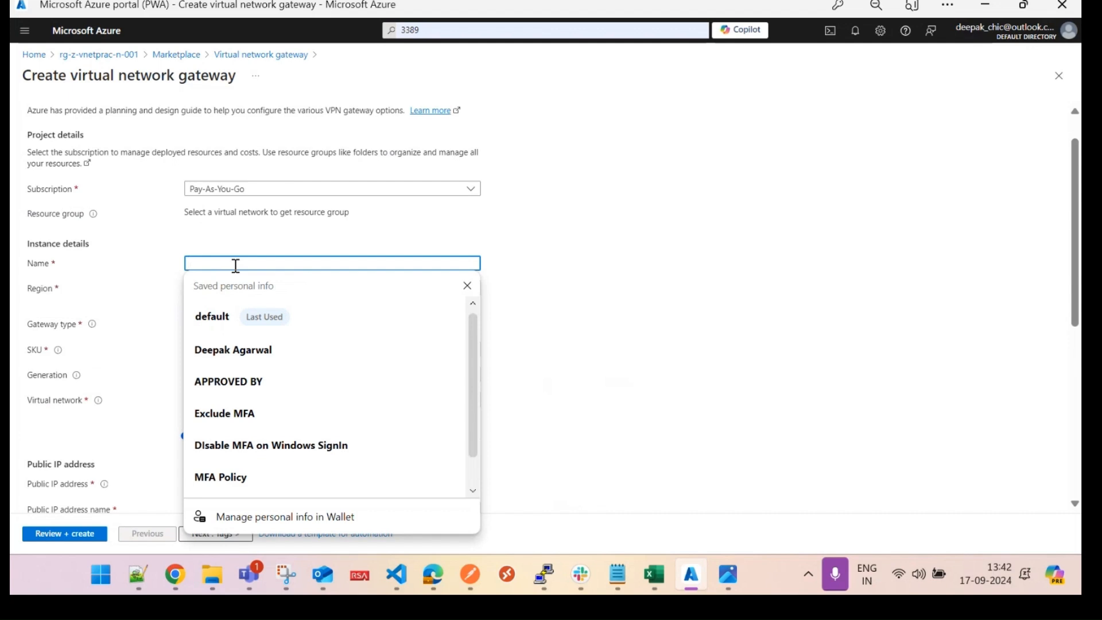
pyautogui.write('v')
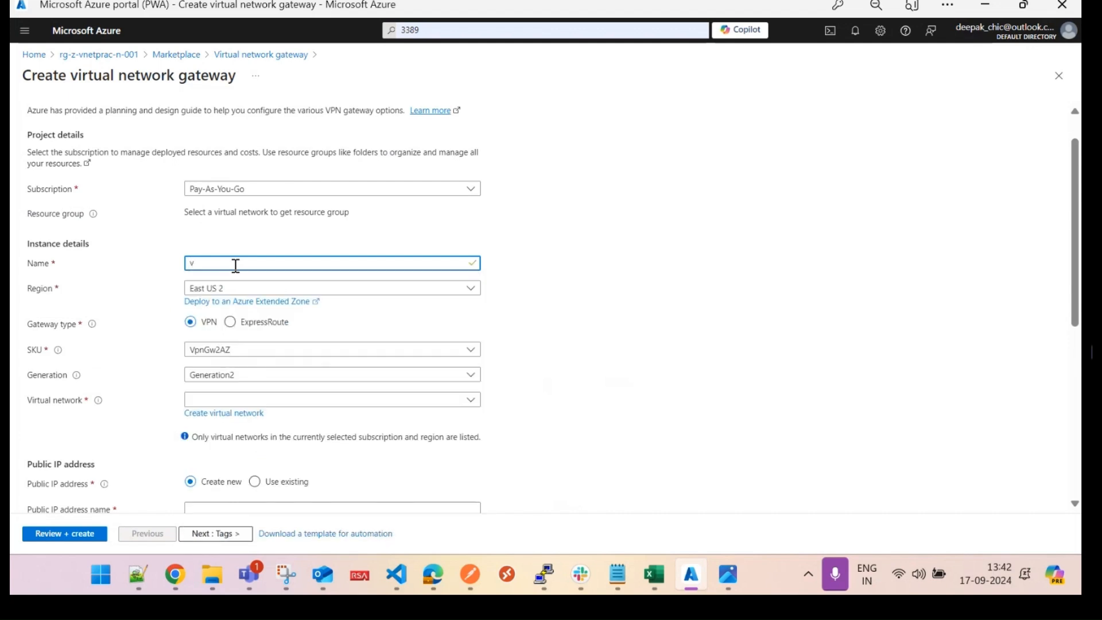
pyautogui.write('netgw-z-vnetprac')
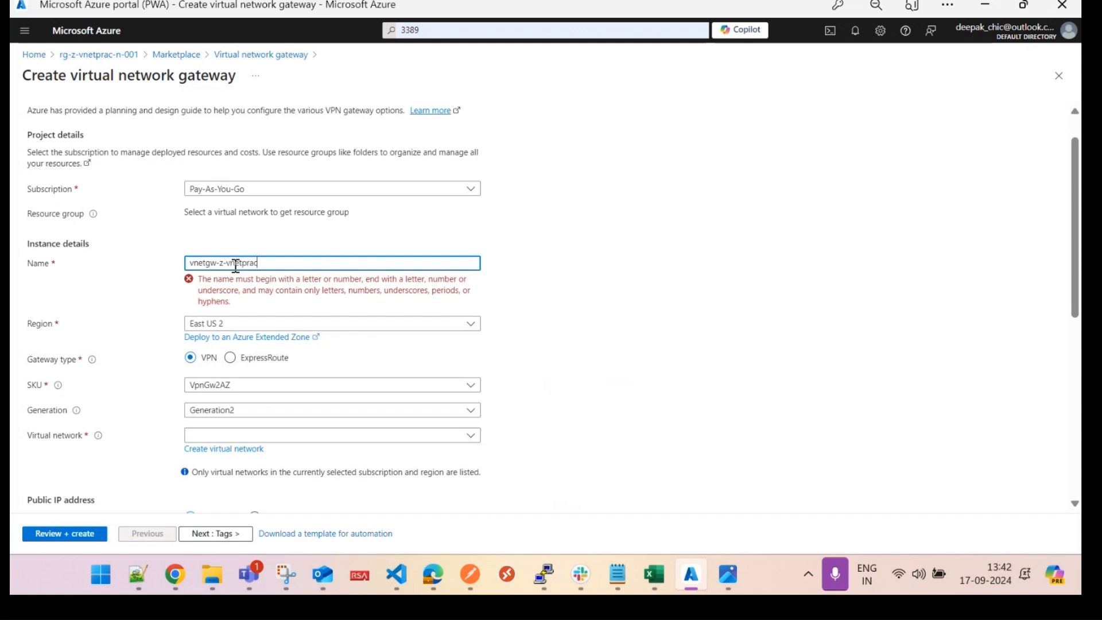
pyautogui.write('-n-001')
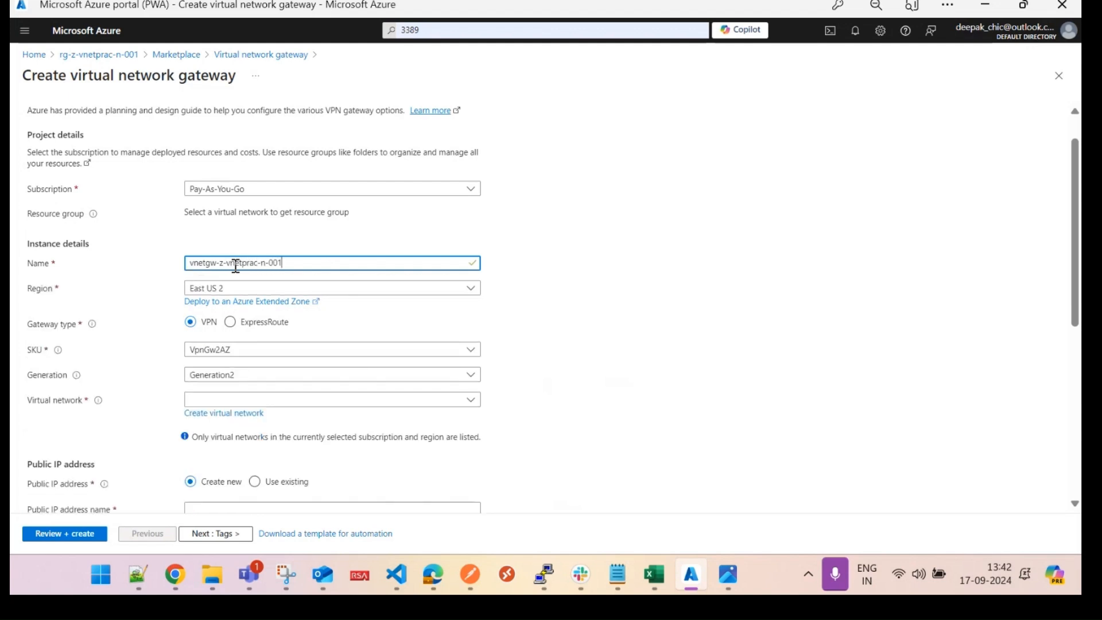
# - Set the gateway's region to Central India
pyautogui.click(251, 291)
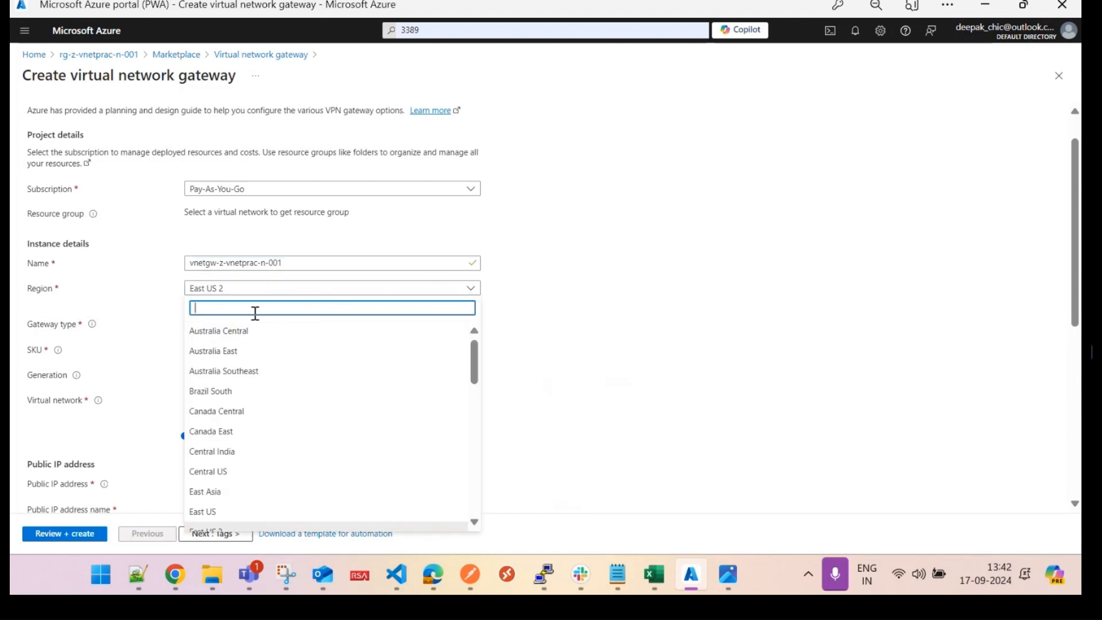
pyautogui.write('cej')
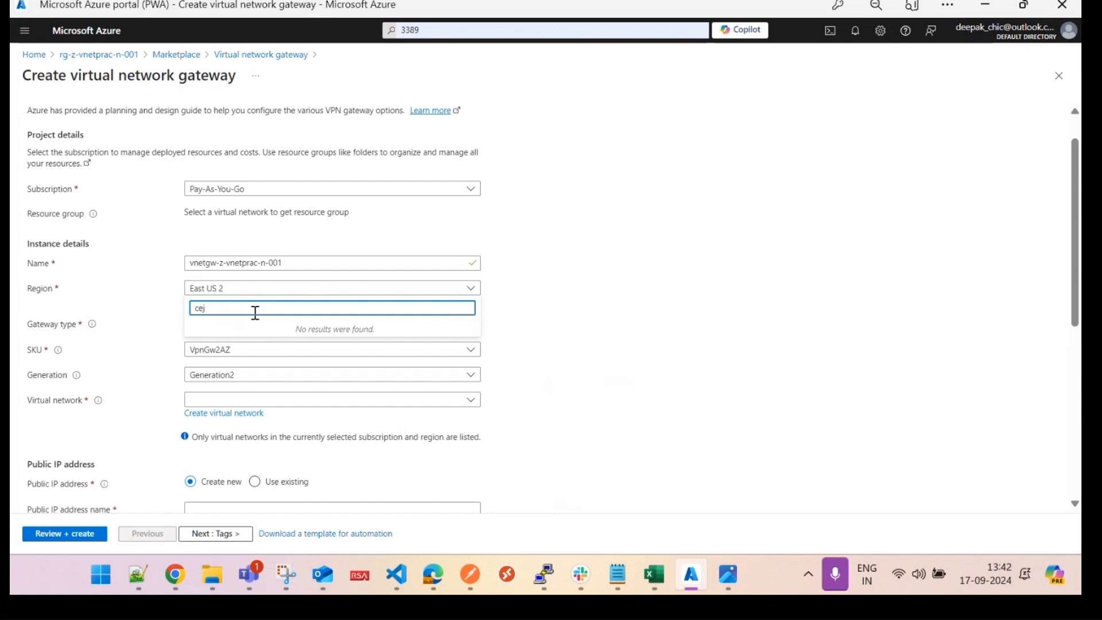
pyautogui.press('BackSpace')
pyautogui.write('ntra')
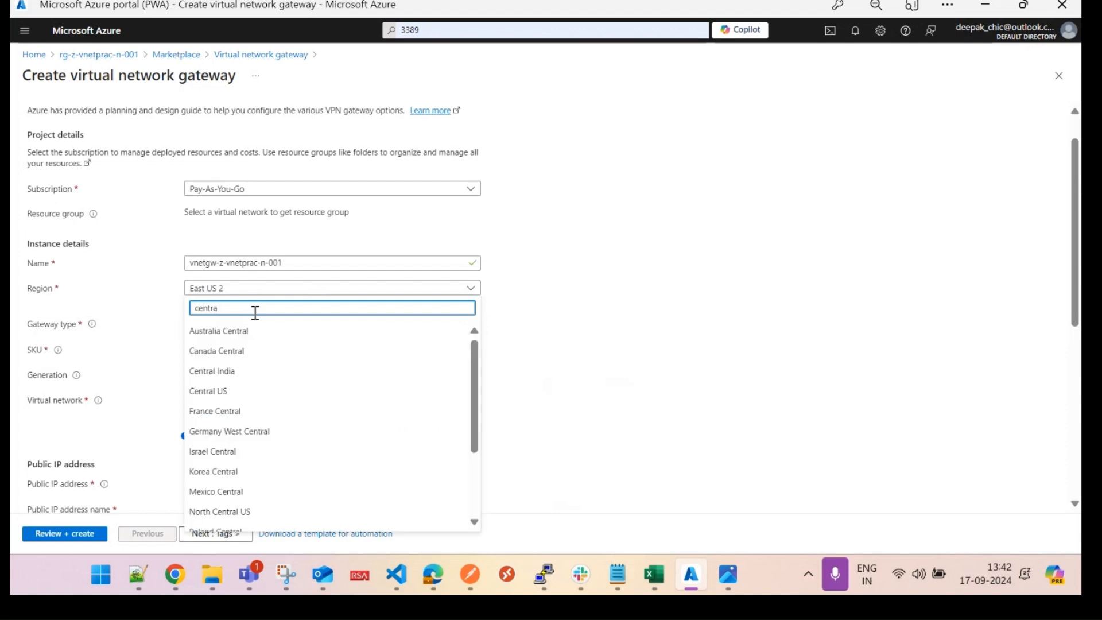
pyautogui.write(' in')
pyautogui.press('BackSpace')
pyautogui.press('BackSpace')
pyautogui.press('BackSpace')
pyautogui.write('l')
pyautogui.click(239, 371)
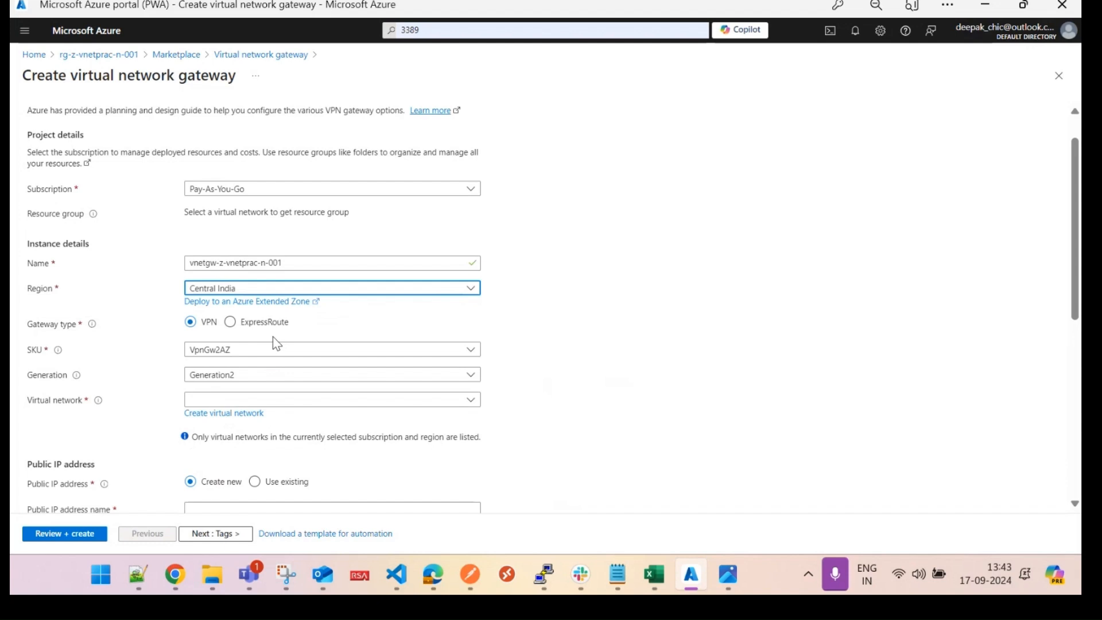
# - Set the gateway SKU to VpnGw2 and select vnet-z-vnetprac-n-001 as its virtual network
pyautogui.click(269, 352)
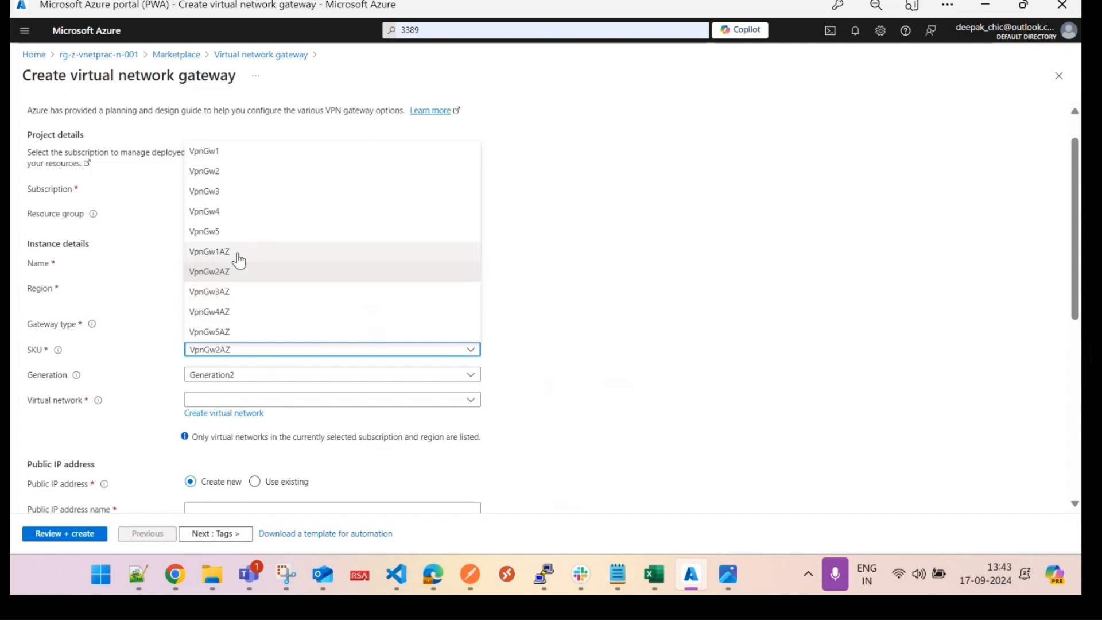
pyautogui.click(222, 173)
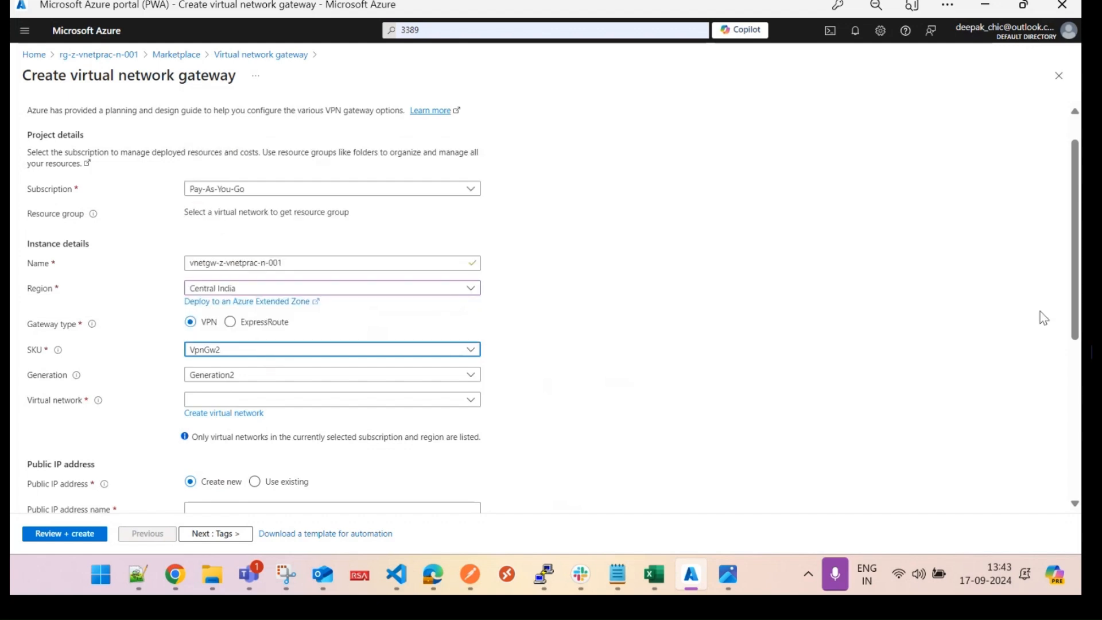
pyautogui.moveTo(1073, 225); pyautogui.dragTo(1076, 251)
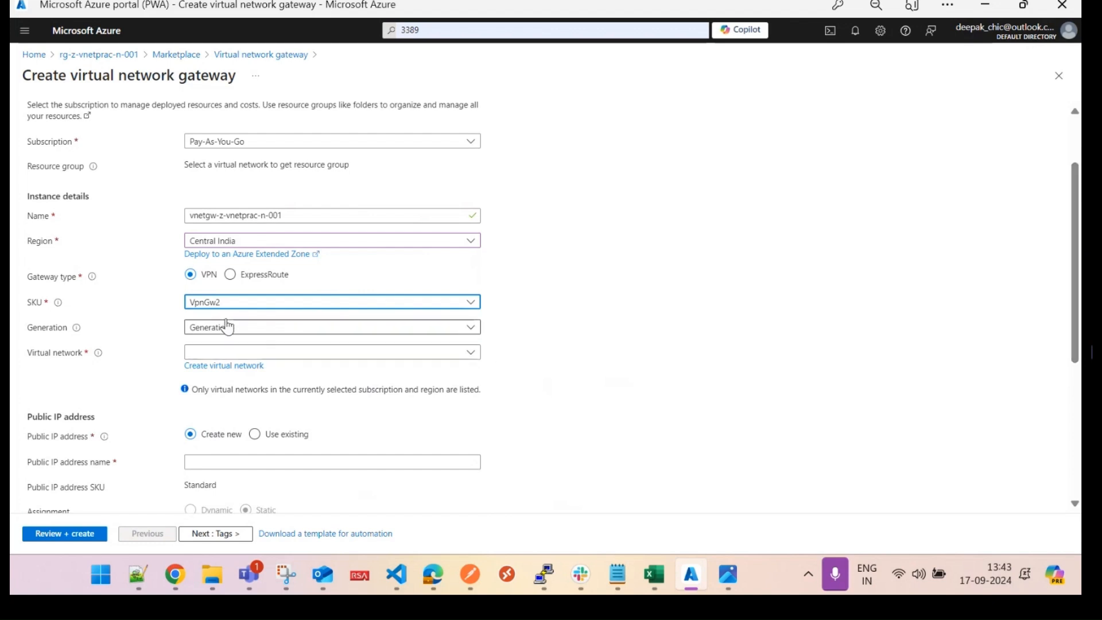
pyautogui.click(236, 353)
pyautogui.click(243, 418)
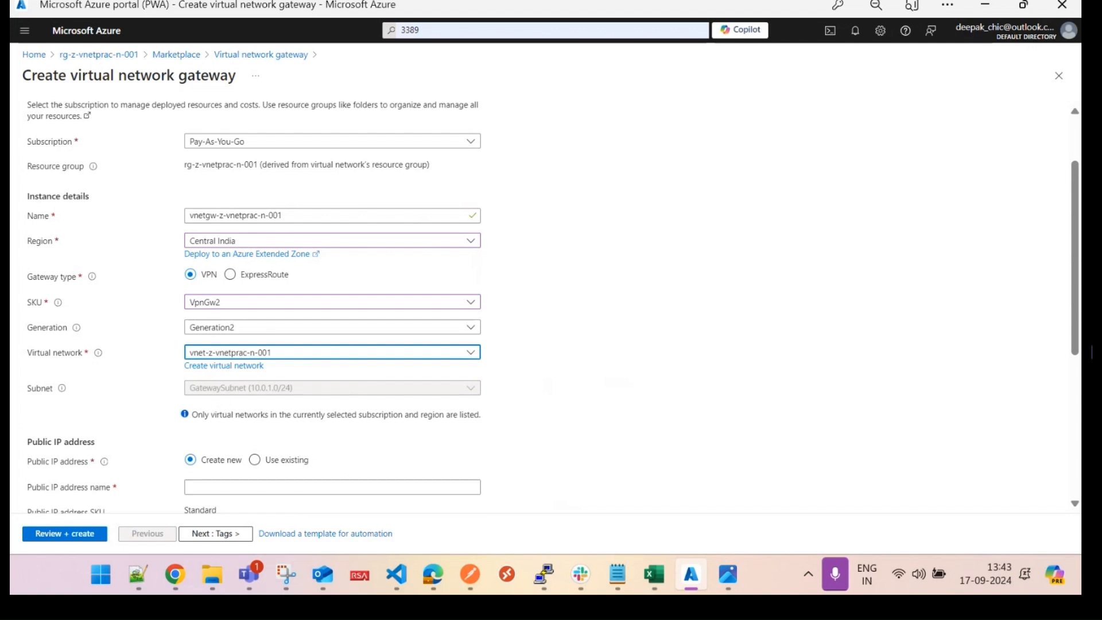
# - Name the gateway's new public IP address pip-z-vnetprac-gw-n-001 and disable active-active mode
pyautogui.scroll(-1, 1076, 327)
pyautogui.scroll(-1, 302, 364)
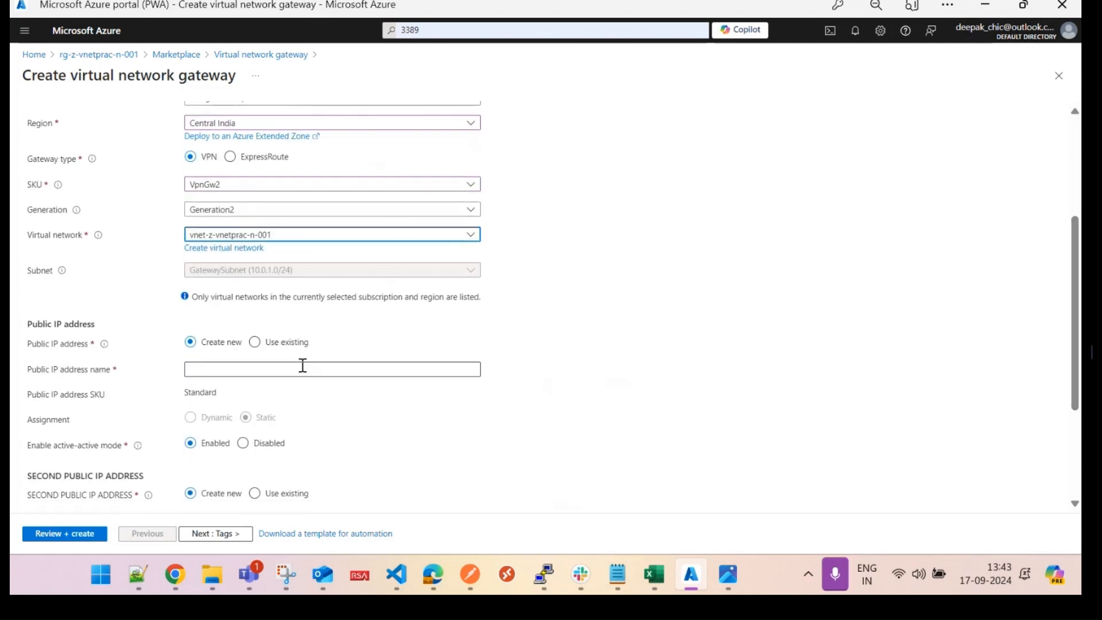
pyautogui.click(208, 370)
pyautogui.write('pip')
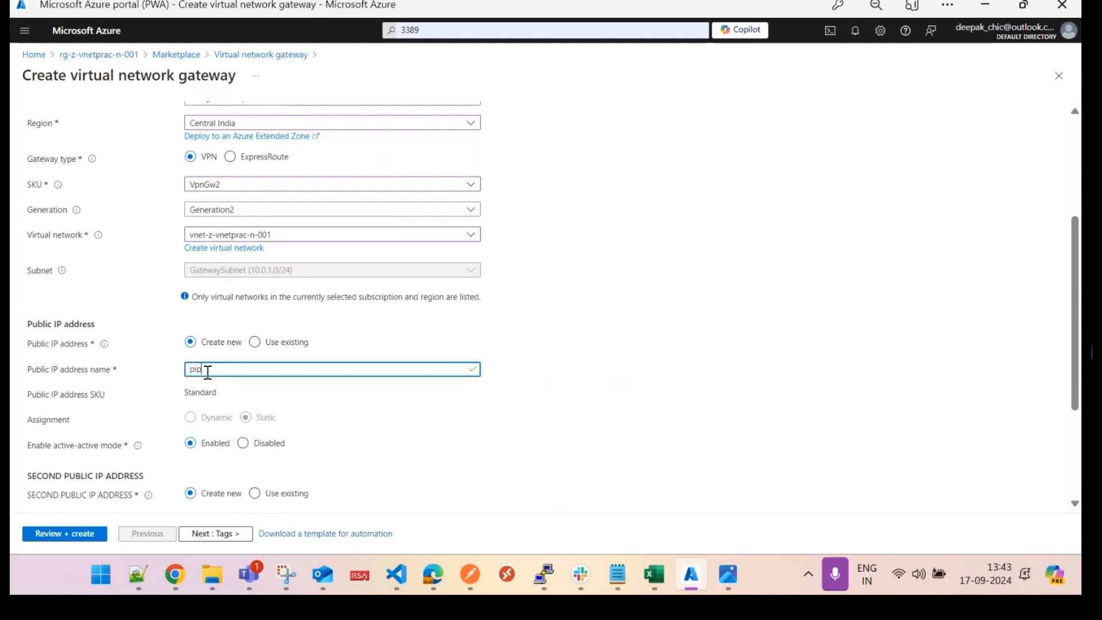
pyautogui.write('-')
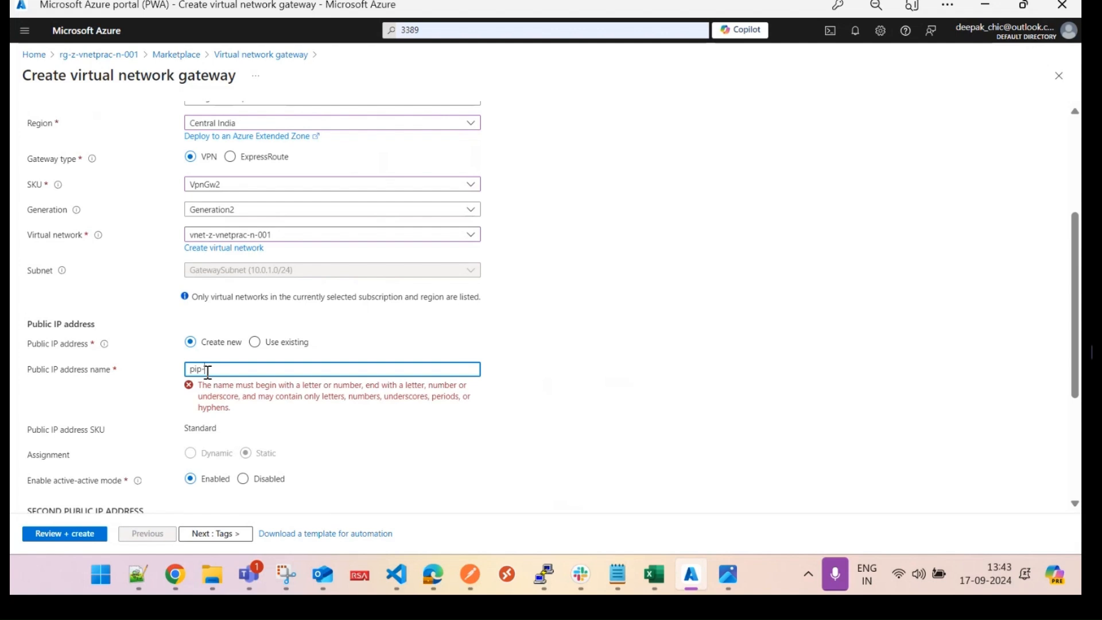
pyautogui.write('z-vnetprac-gw-n-001')
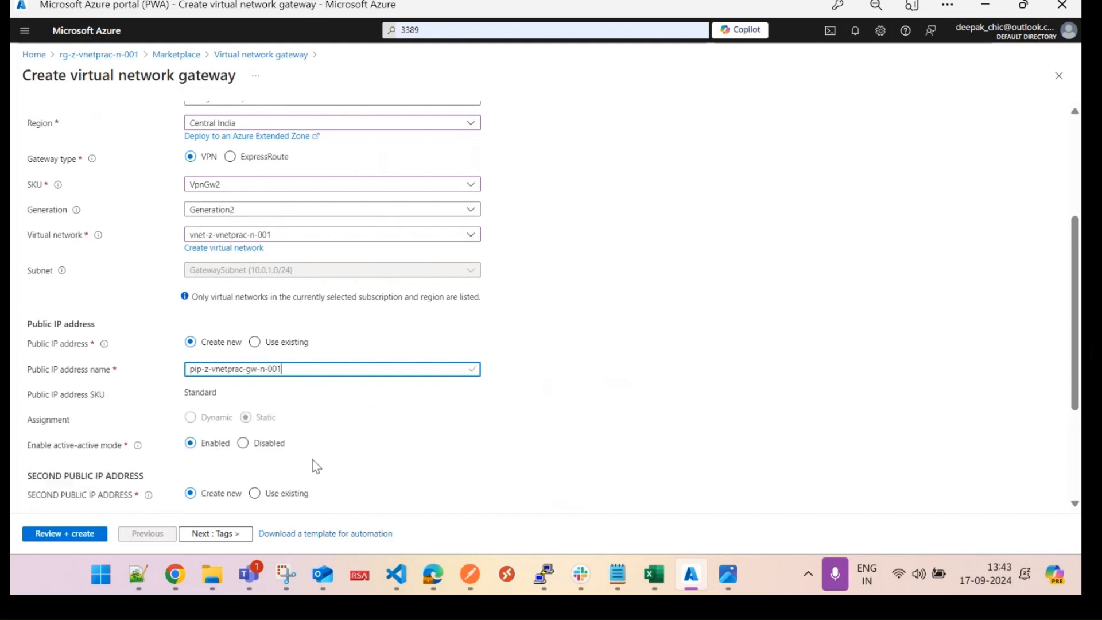
pyautogui.click(243, 443)
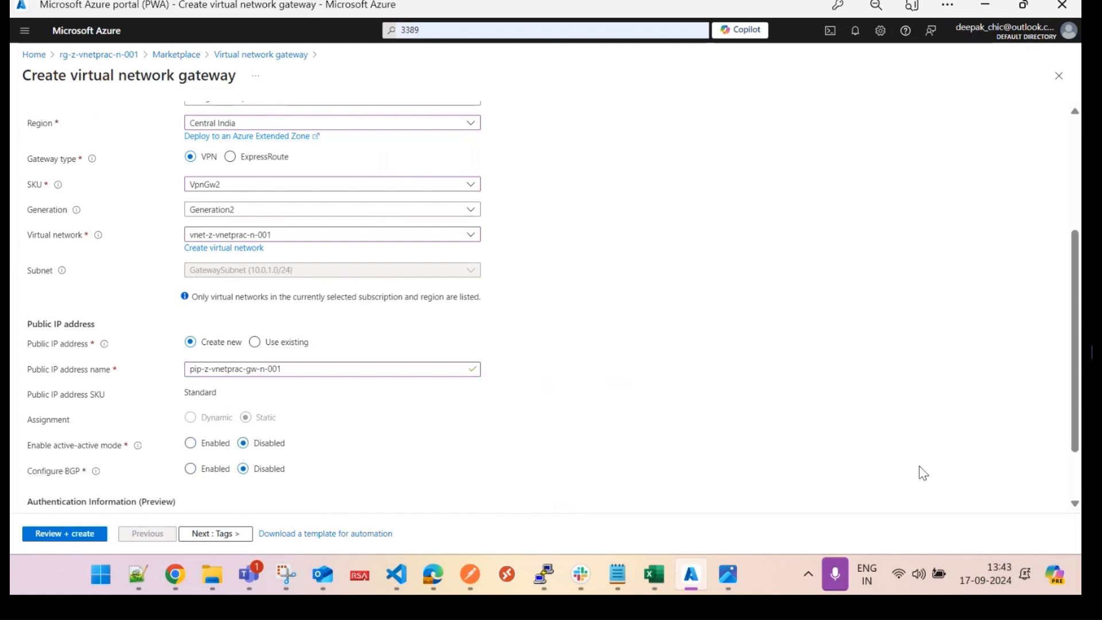
pyautogui.scroll(-1, 920, 470)
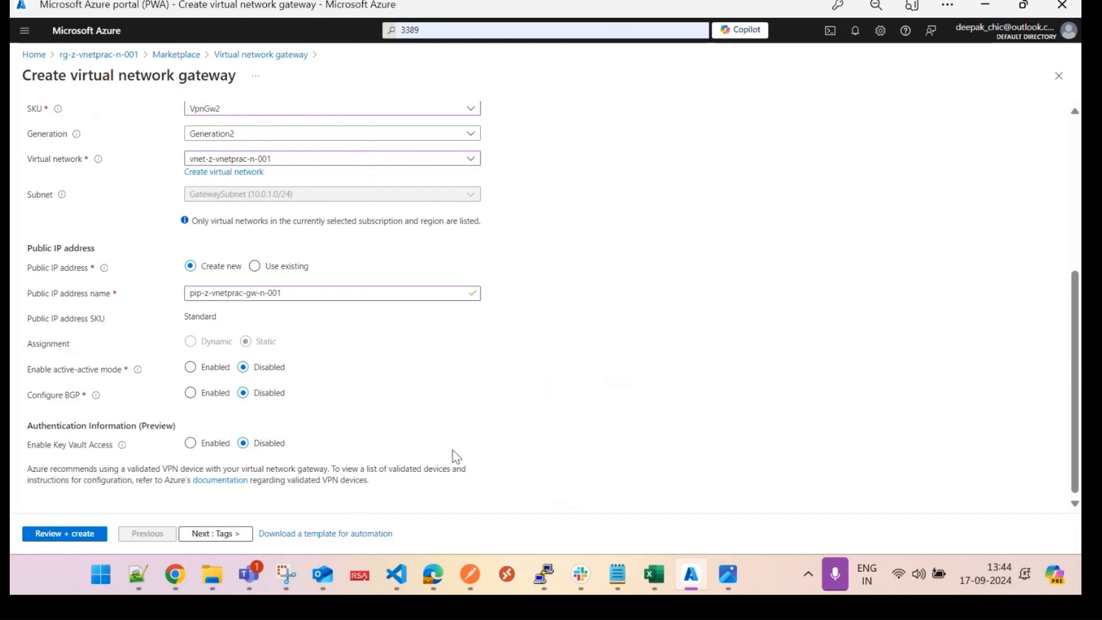
# - Leave the tags empty, validate the gateway configuration and create the virtual network gateway
pyautogui.click(249, 574)
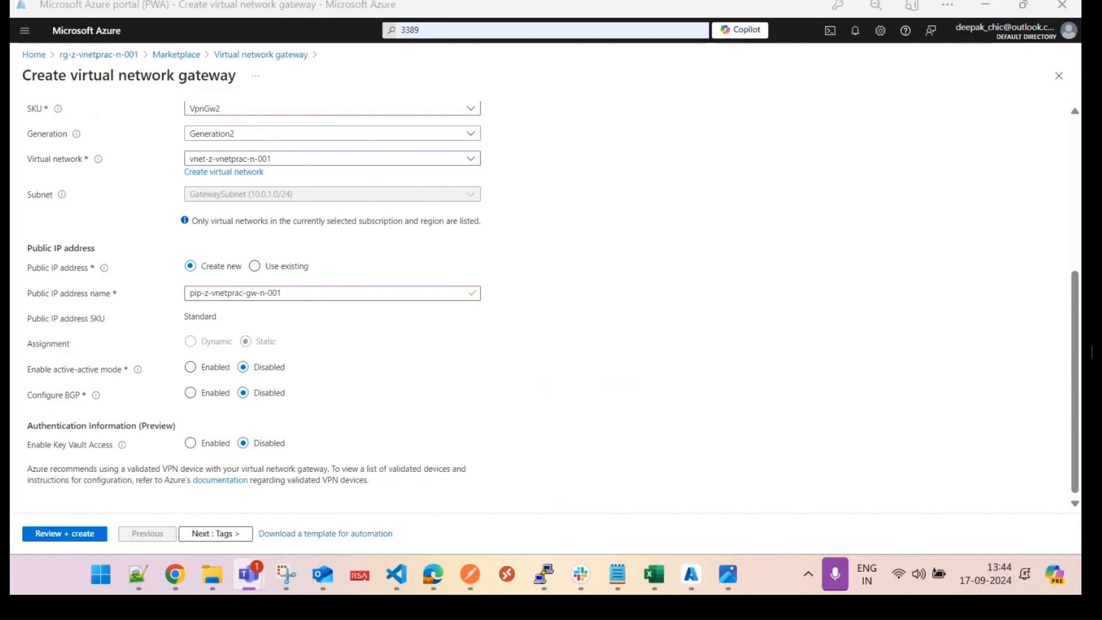
pyautogui.click(221, 534)
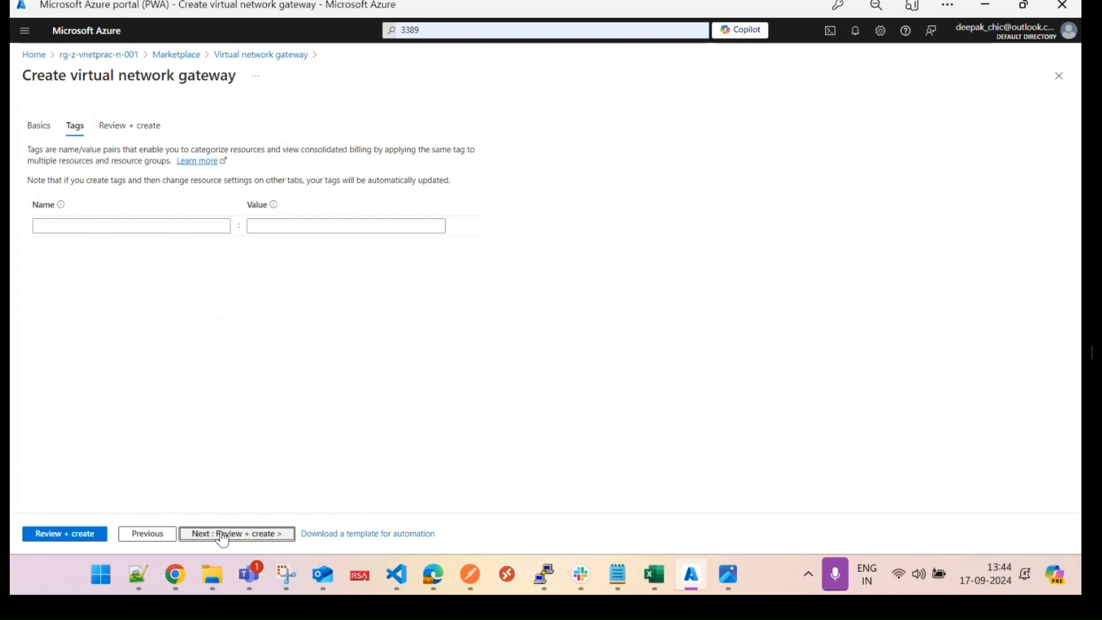
pyautogui.click(69, 535)
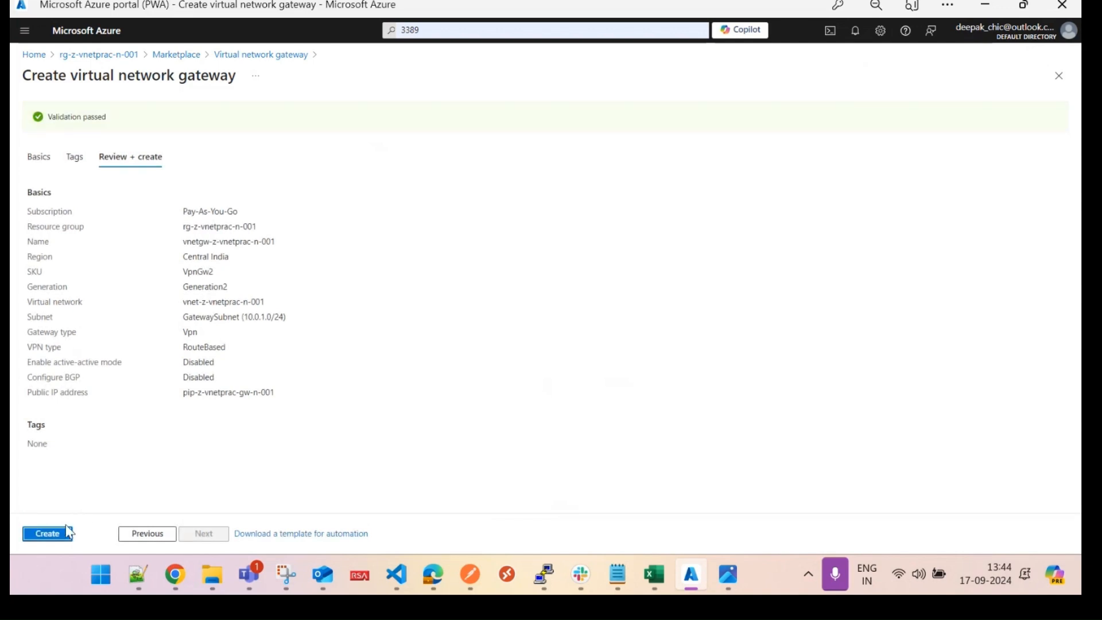
pyautogui.click(49, 537)
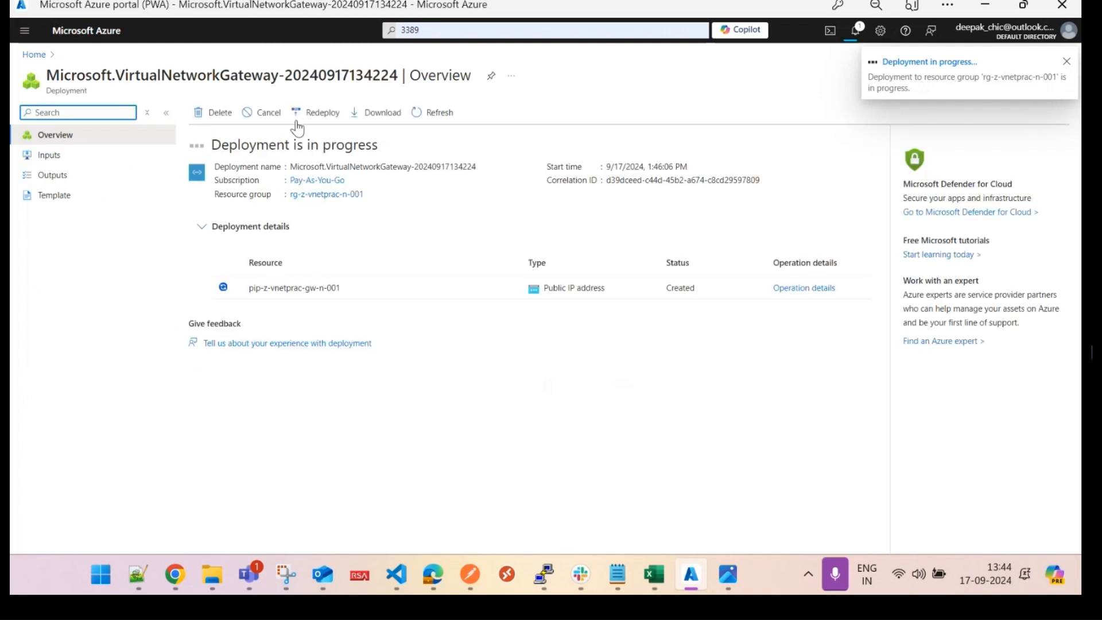
# - Open resource group rg-z-vnetprac-n-002 from the home page and start adding a resource to it
pyautogui.click(32, 54)
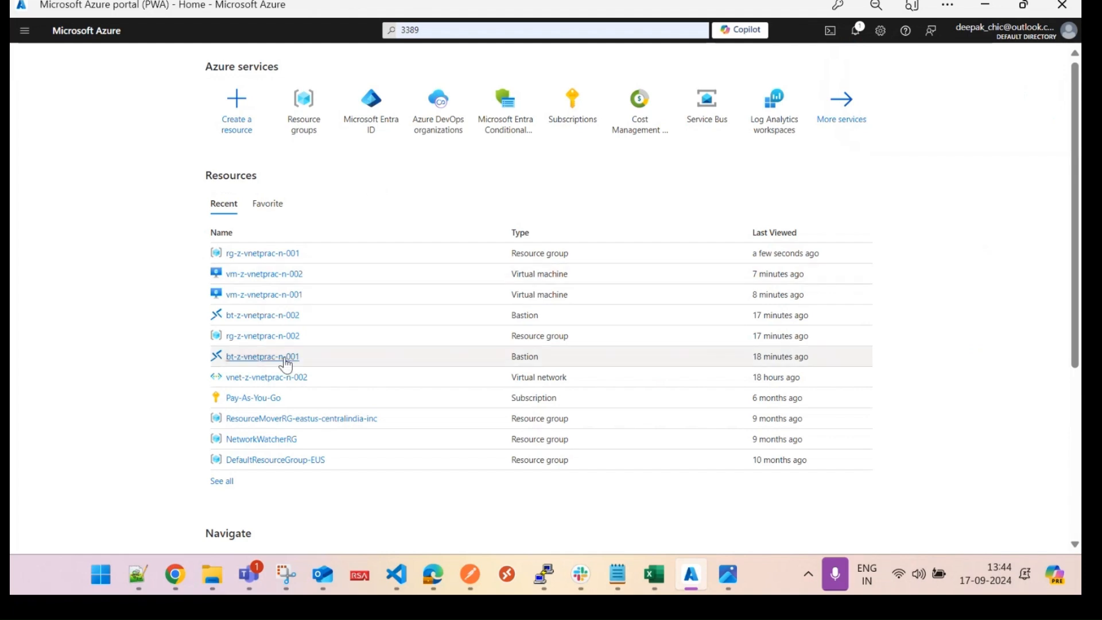
pyautogui.click(277, 338)
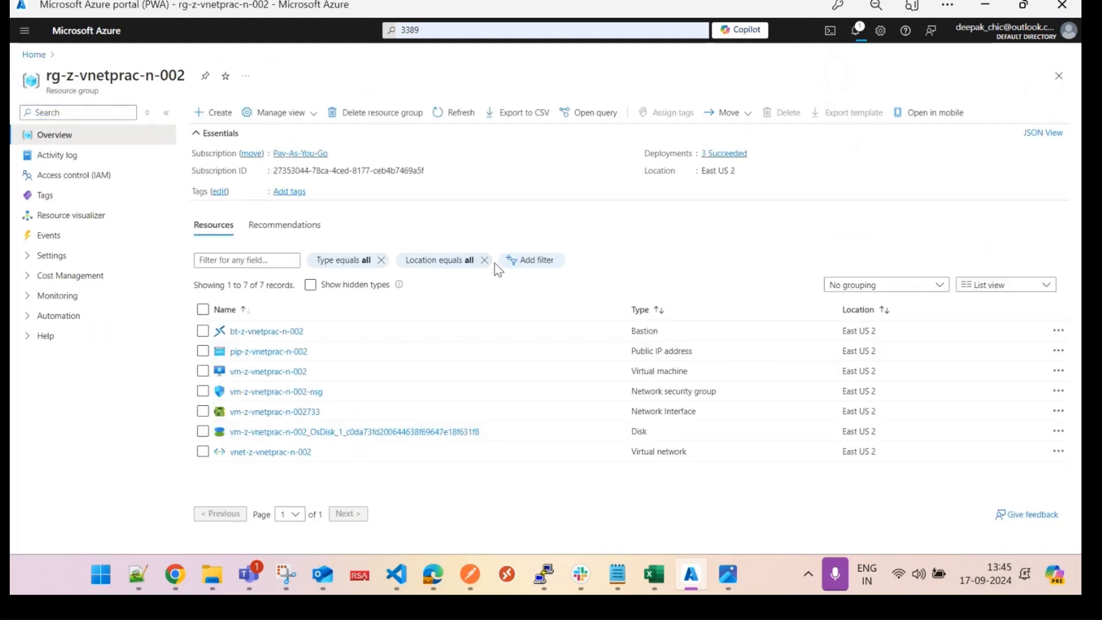
pyautogui.click(221, 113)
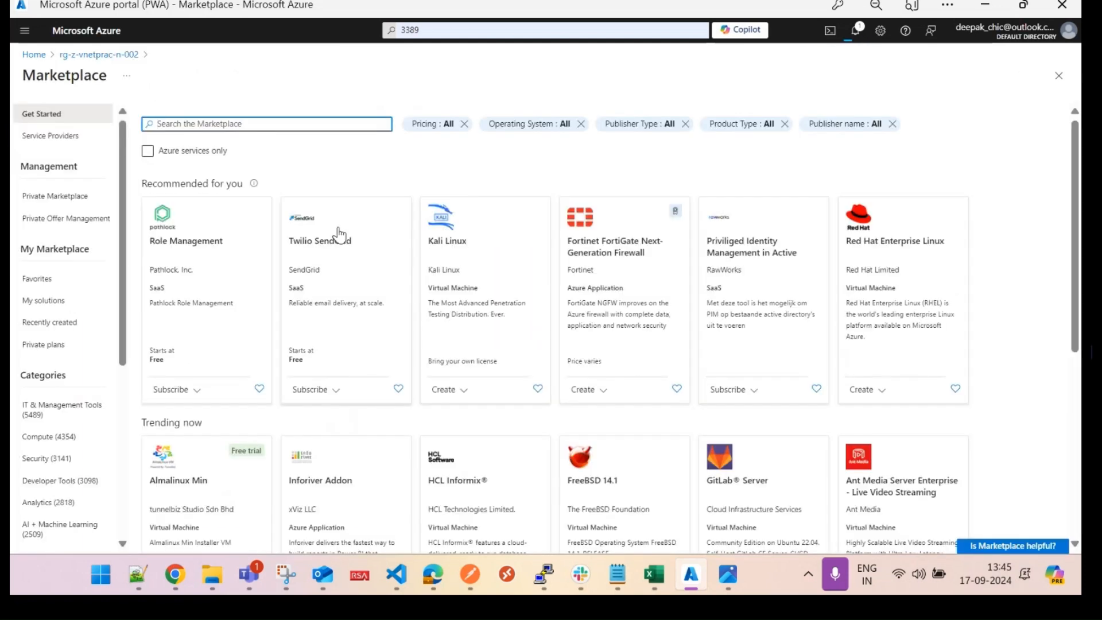
# - Search the Marketplace for vpn gateway and start creating a Virtual network gateway
pyautogui.write('vpn gate')
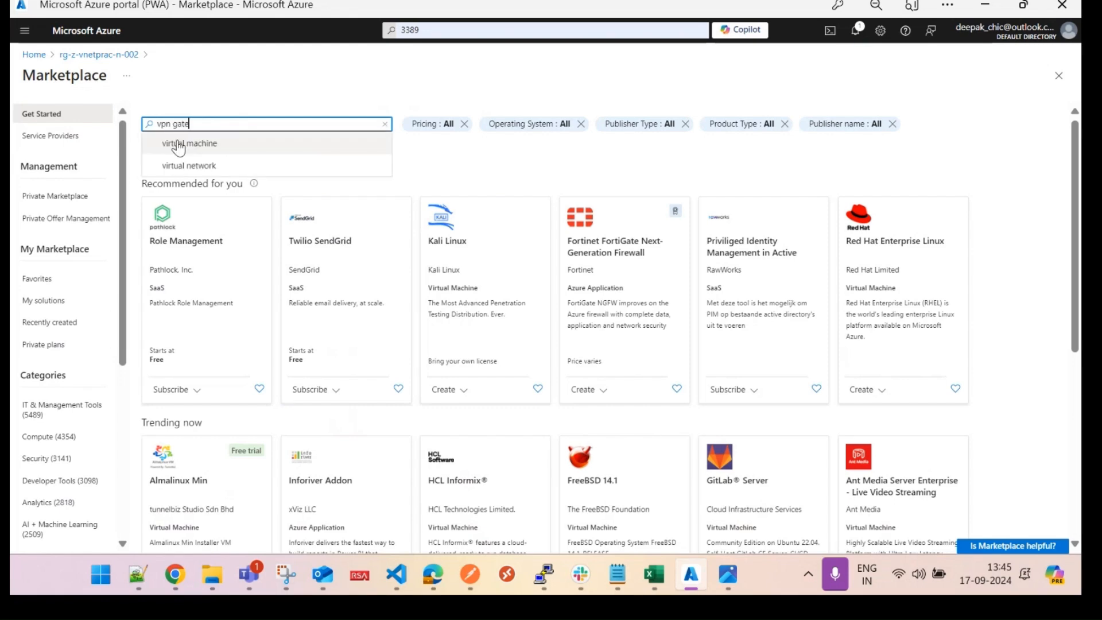
pyautogui.write('y')
pyautogui.press('Return')
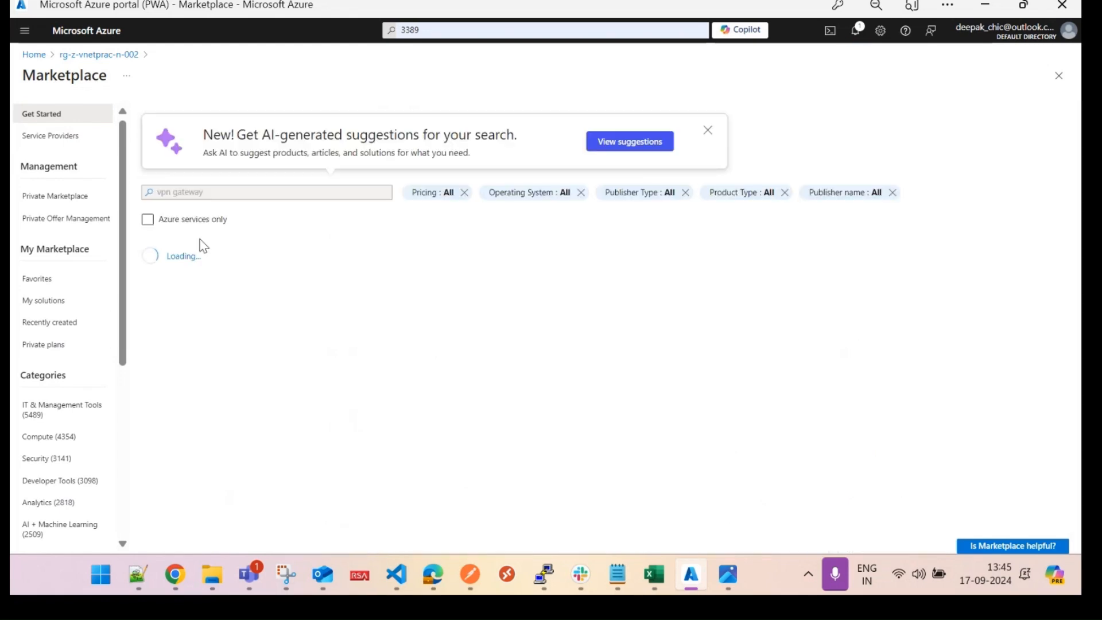
pyautogui.click(208, 325)
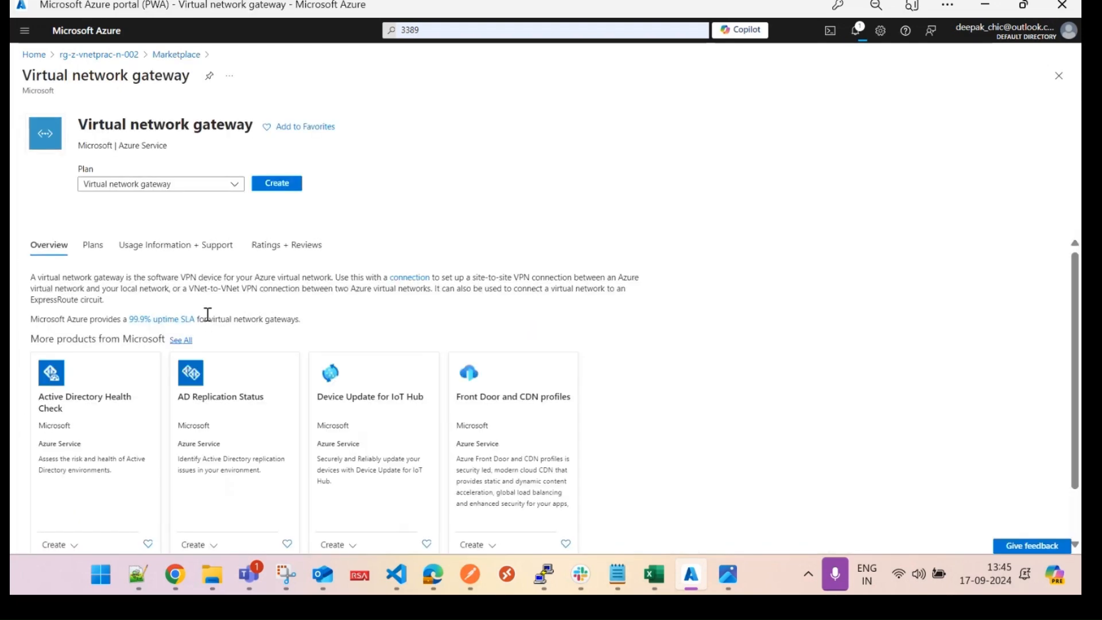
pyautogui.click(278, 202)
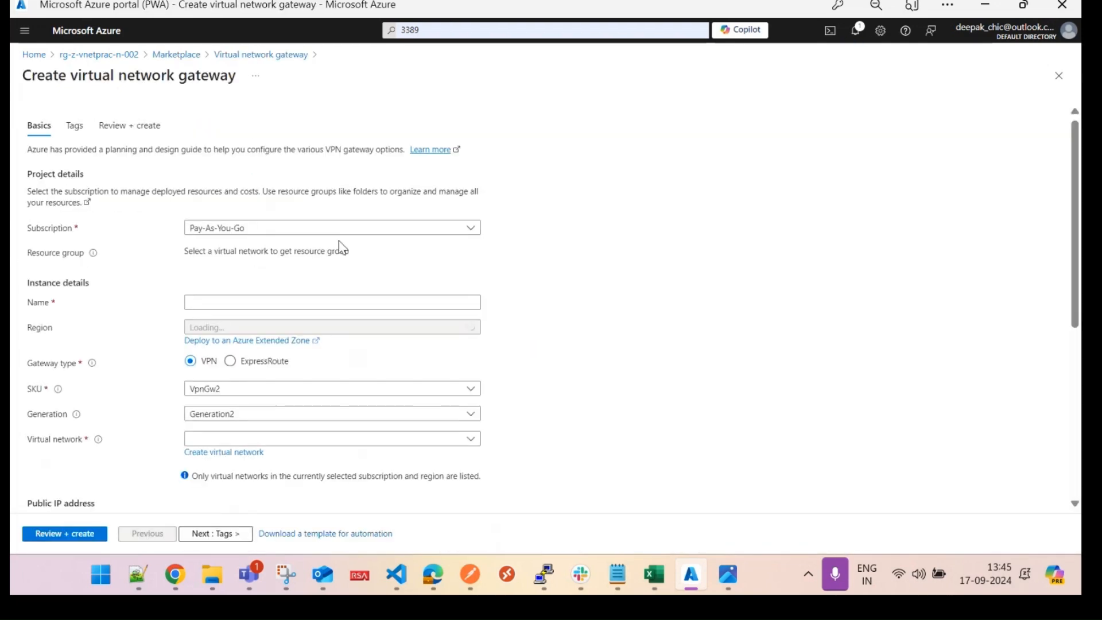
# - Name the new virtual network gateway vnetgw-z-vnetprac-n-002
pyautogui.click(264, 302)
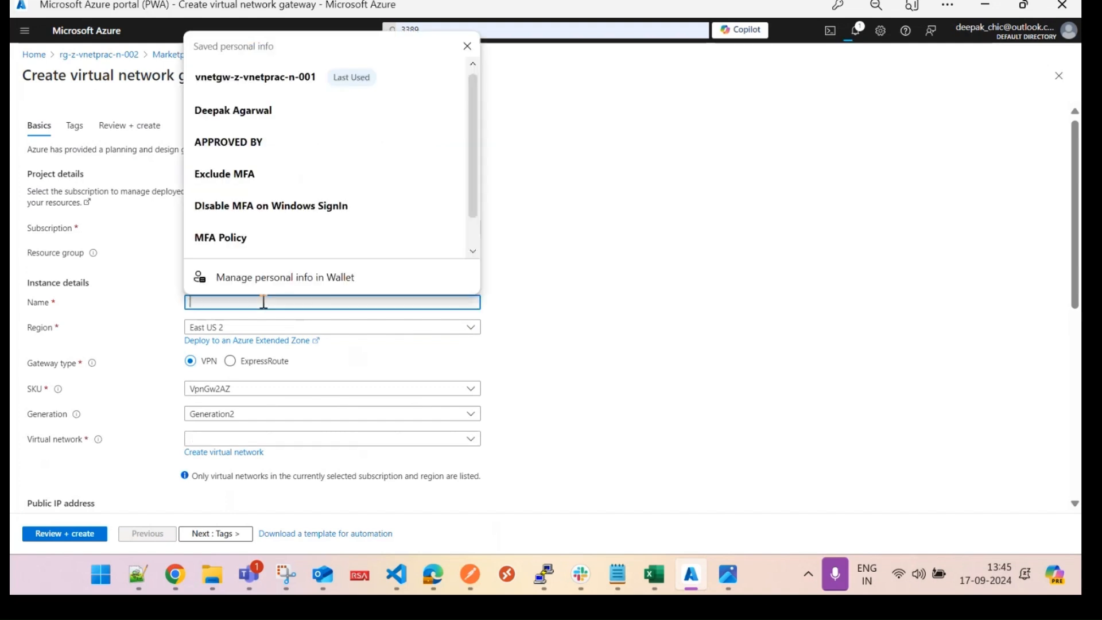
pyautogui.write('vnetgw-z-vnetprac')
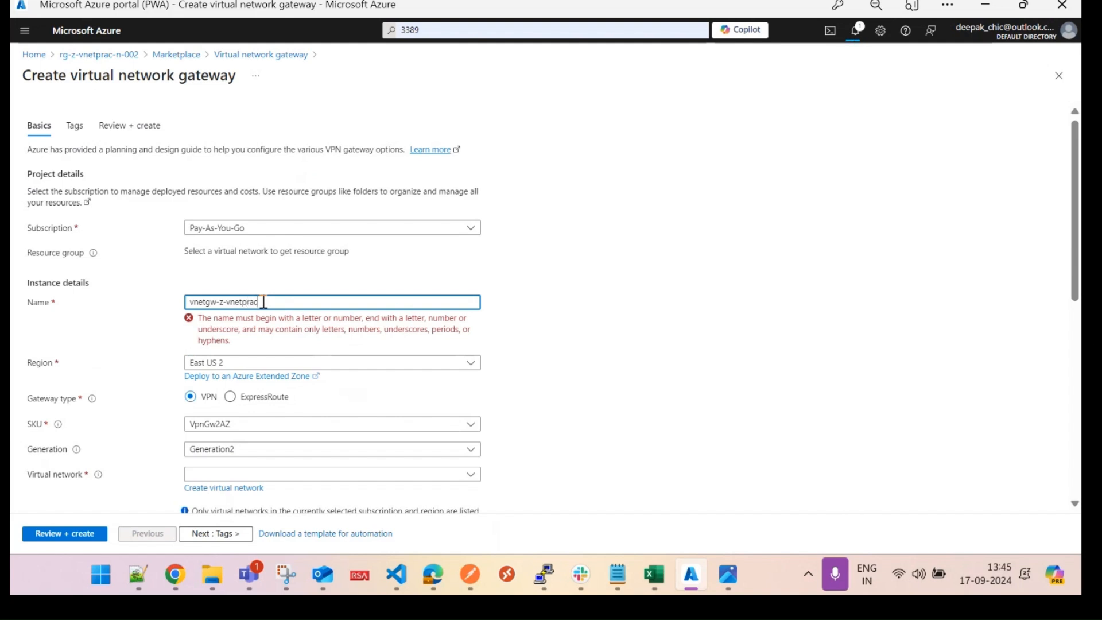
pyautogui.write('-n-002')
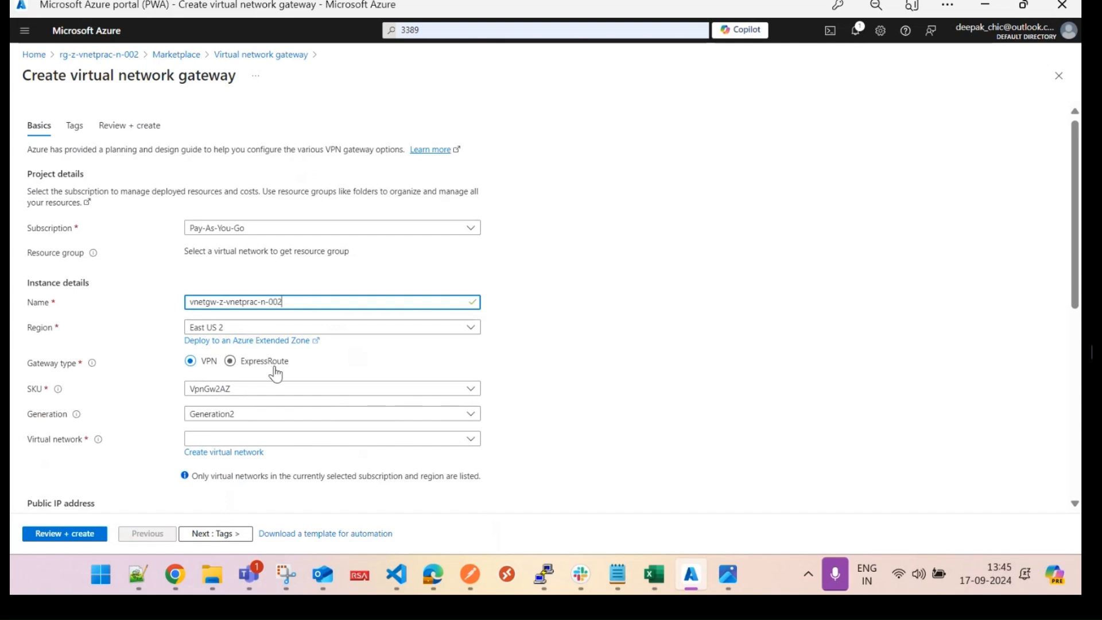
# - Set the second gateway's SKU to VpnGw2 and select vnet-z-vnetprac-n-002 as its virtual network
pyautogui.click(251, 391)
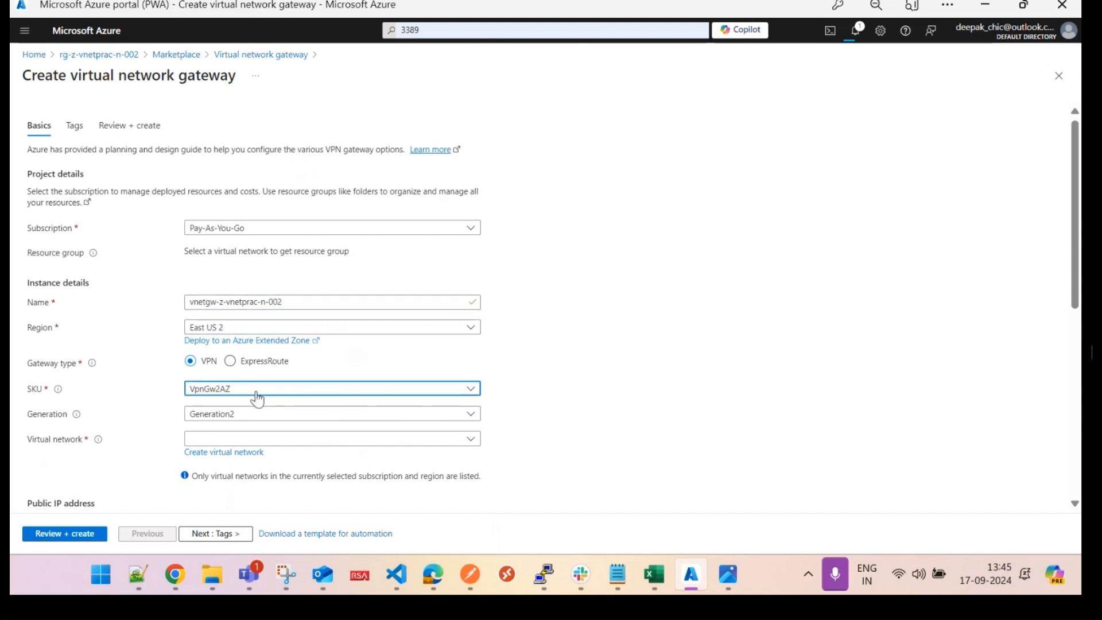
pyautogui.click(220, 215)
pyautogui.scroll(-2, 1067, 270)
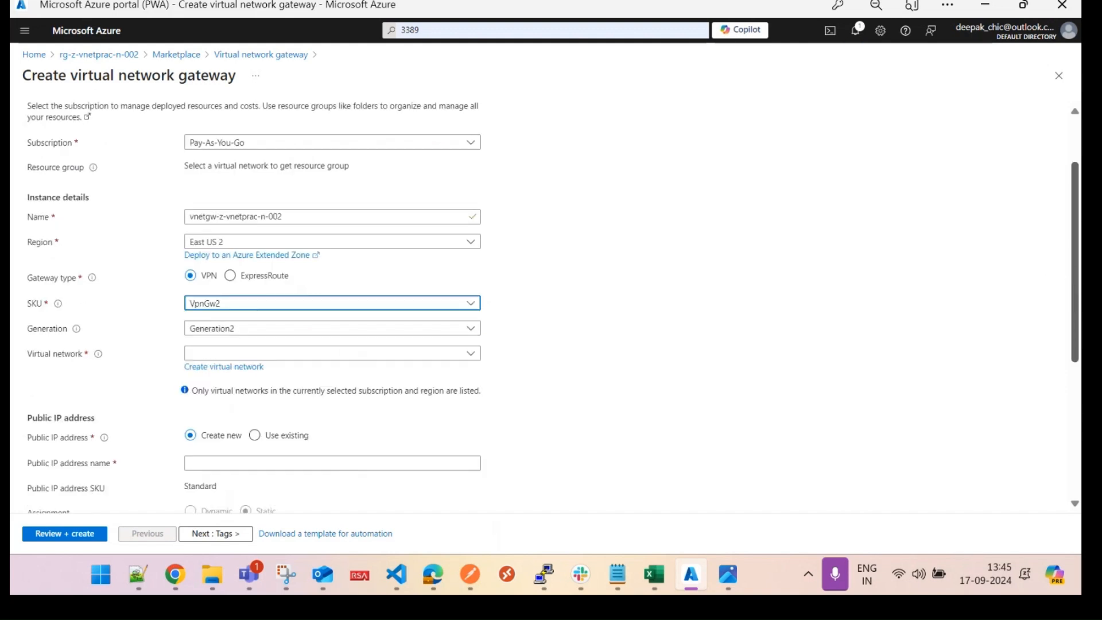
pyautogui.click(337, 323)
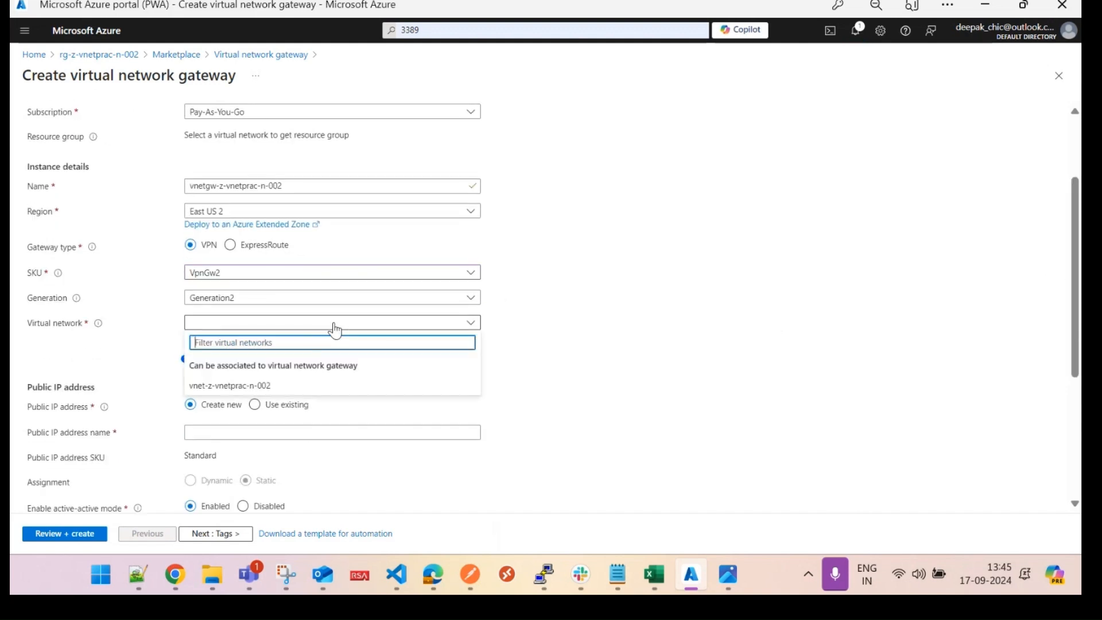
pyautogui.click(294, 385)
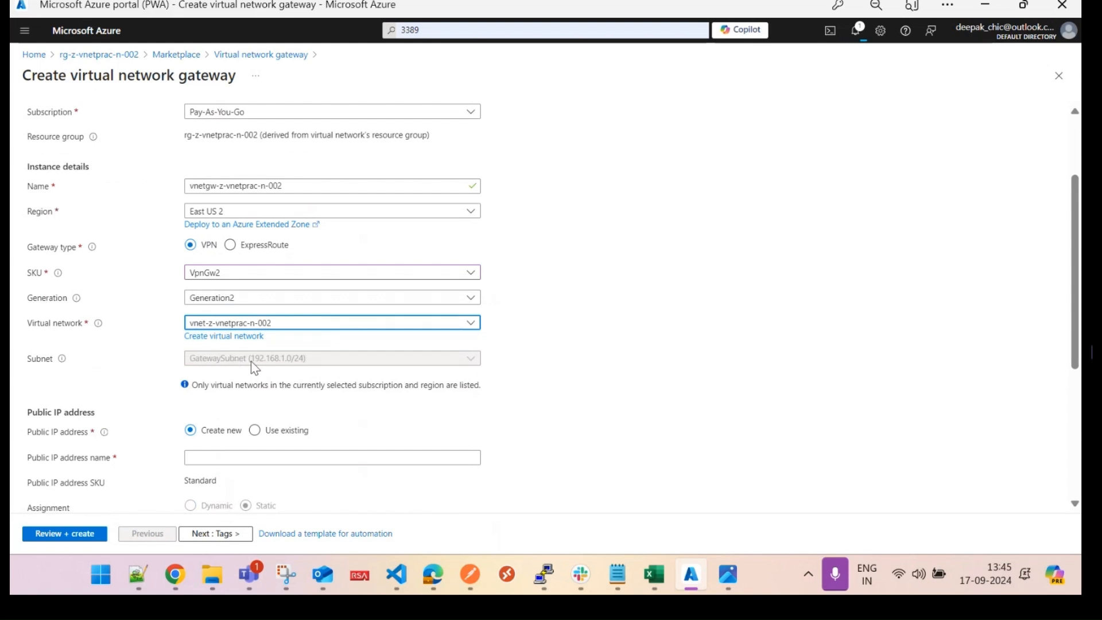
# - Name the second gateway's new public IP address pip-z-vnetprac-gw-n-002 and disable active-active mode
pyautogui.click(254, 459)
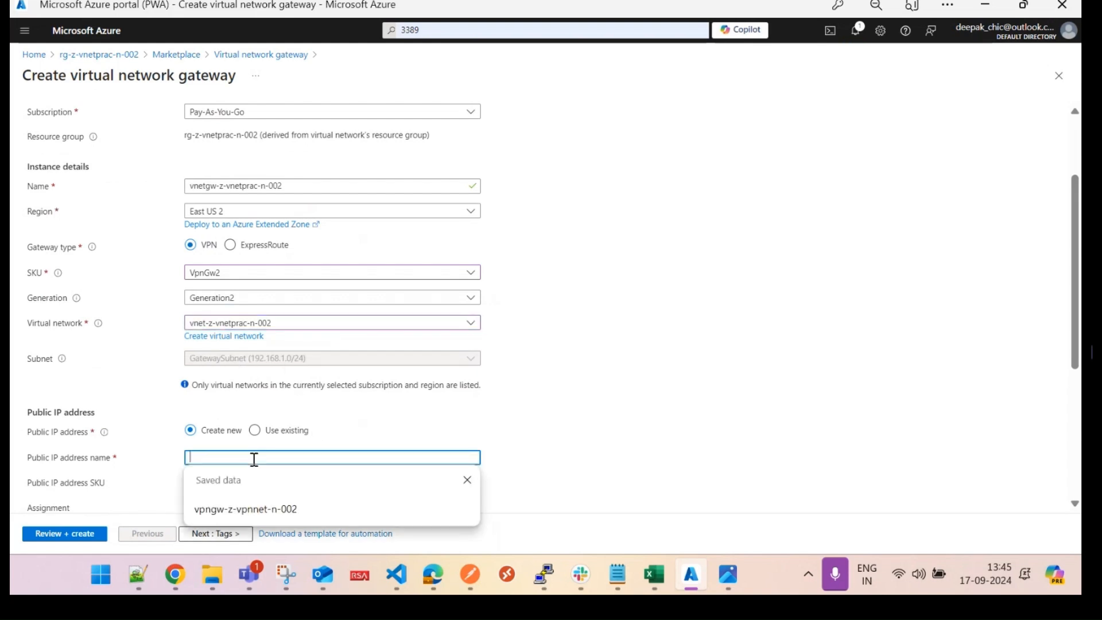
pyautogui.write('pip-z-')
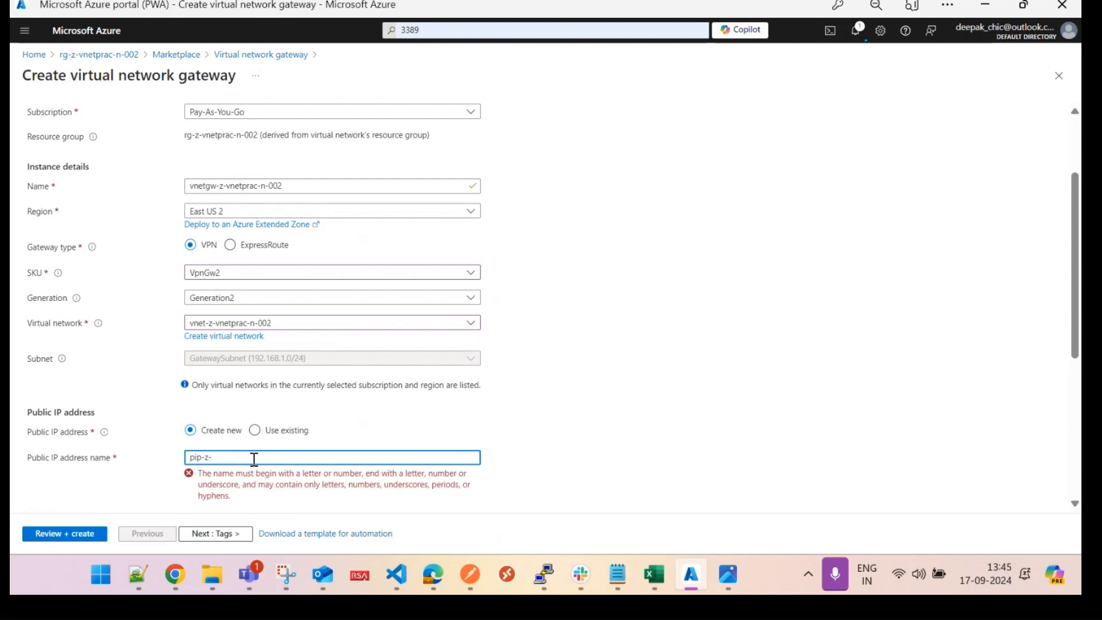
pyautogui.write('vnetprac-gw-n-002')
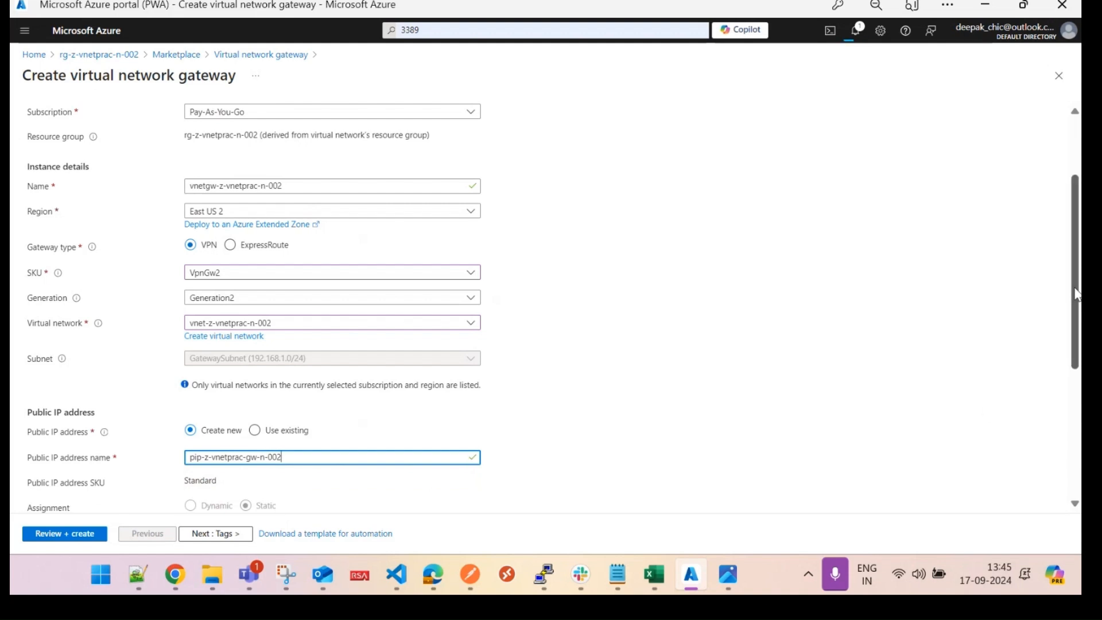
pyautogui.scroll(-4, 1055, 275)
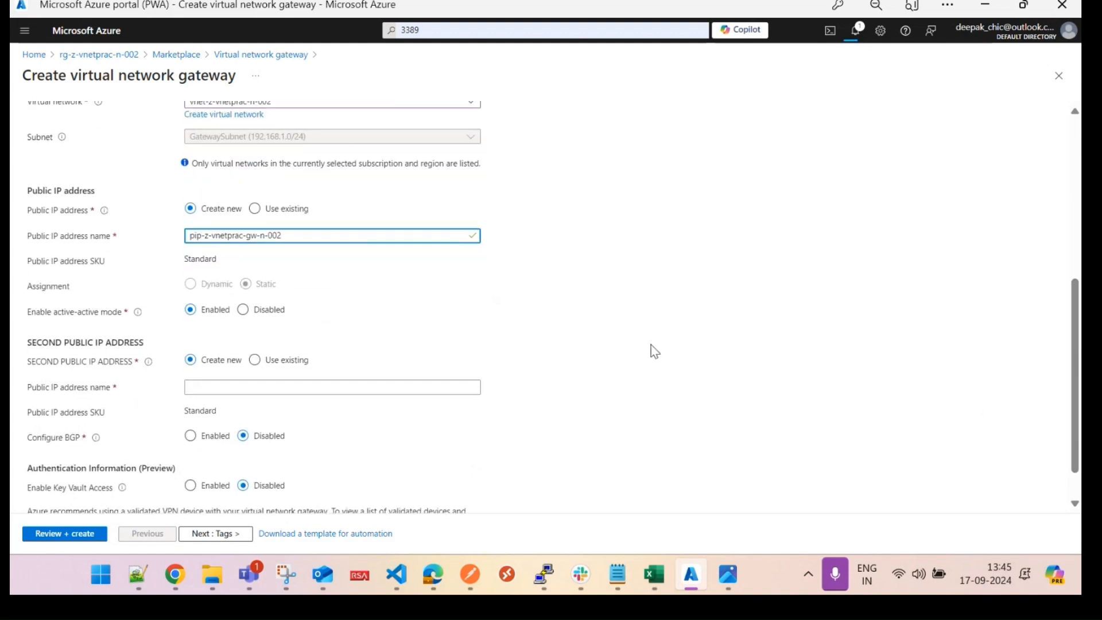
pyautogui.click(243, 311)
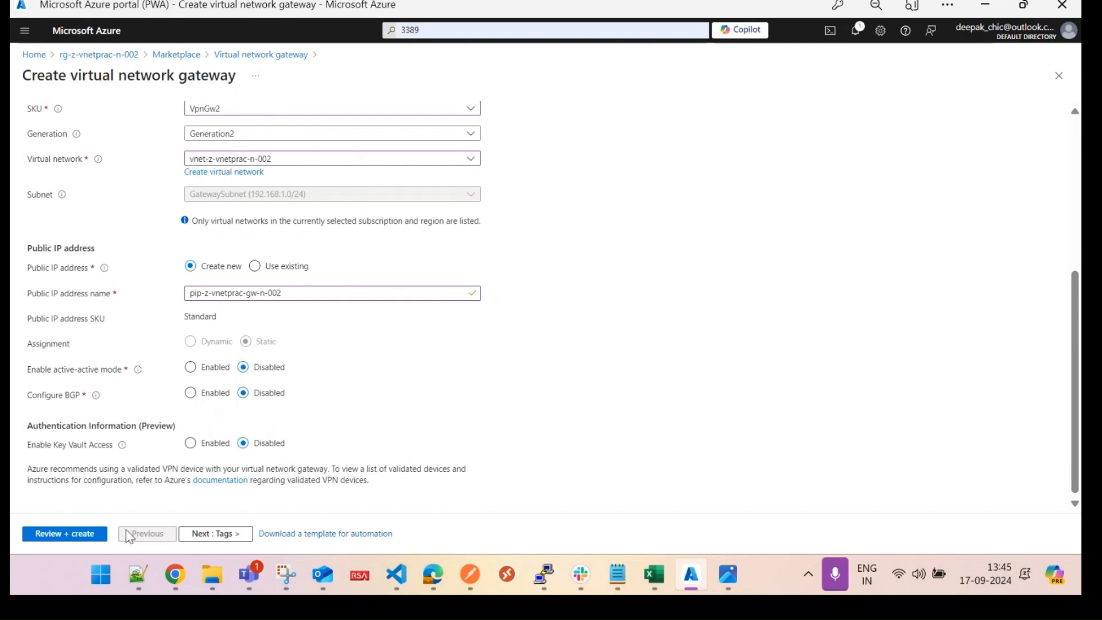
# - Validate and create the second virtual network gateway, and check the deployments in the notifications
pyautogui.click(70, 534)
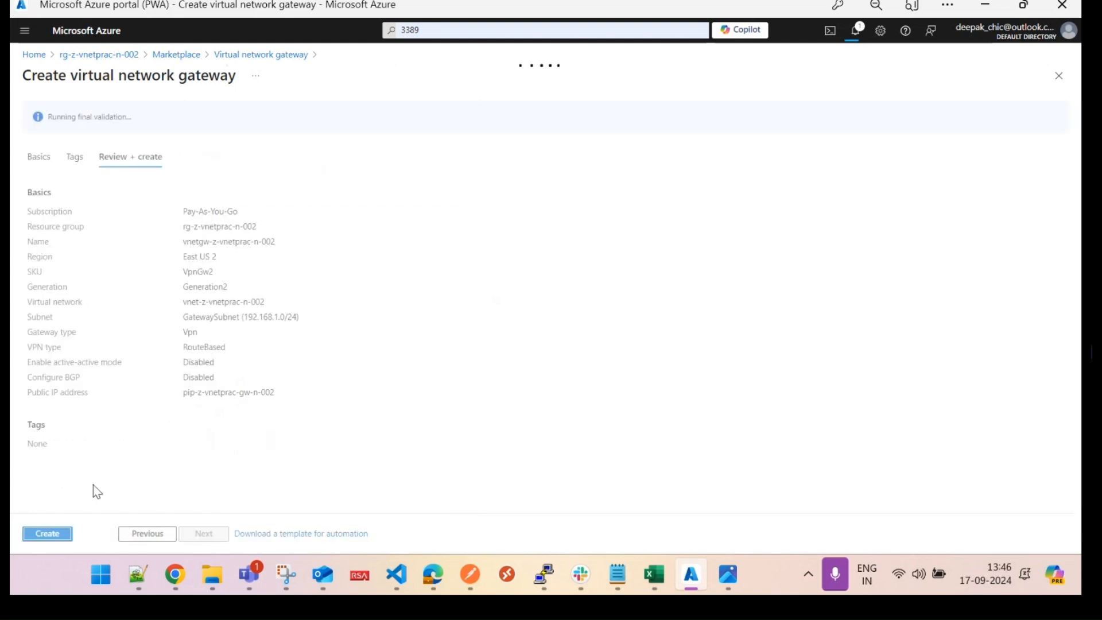
pyautogui.click(53, 537)
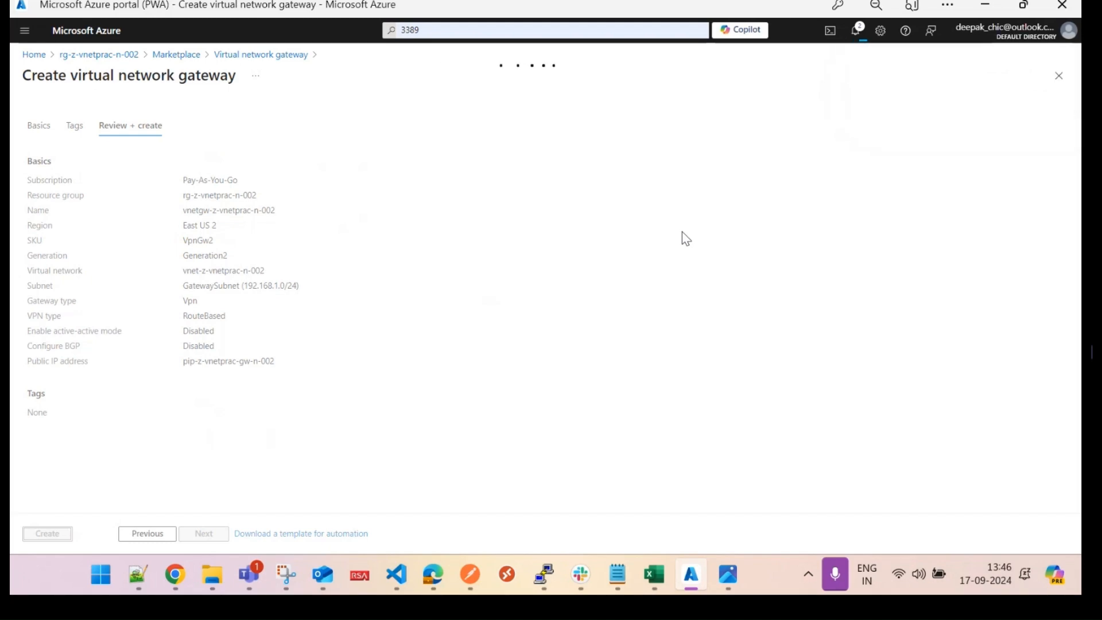
pyautogui.click(857, 34)
pyautogui.click(857, 36)
pyautogui.click(856, 33)
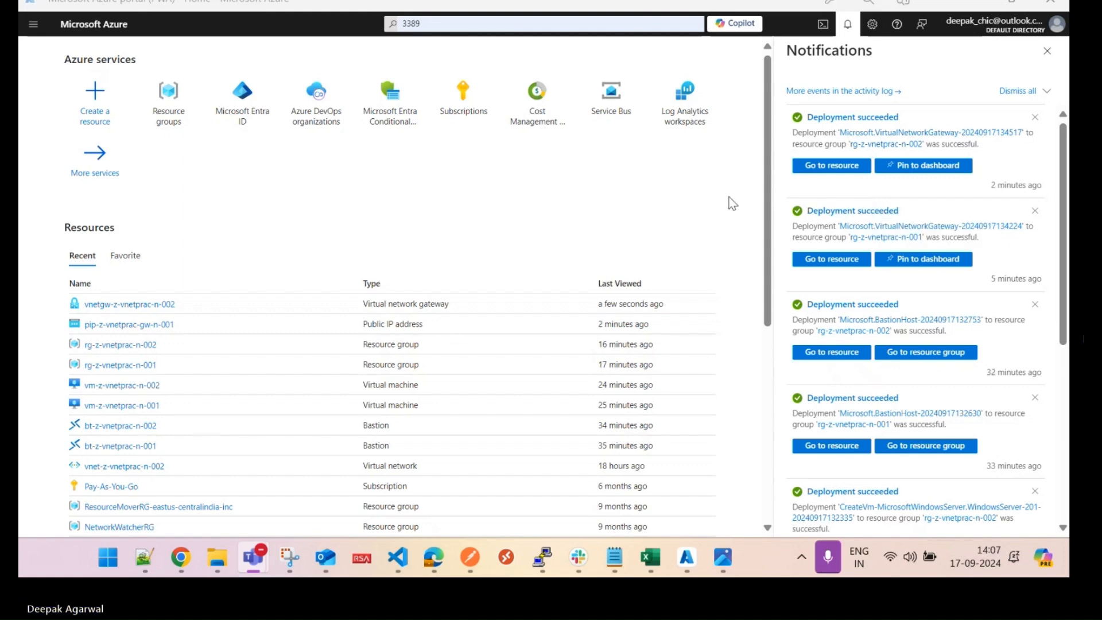
pyautogui.click(1047, 51)
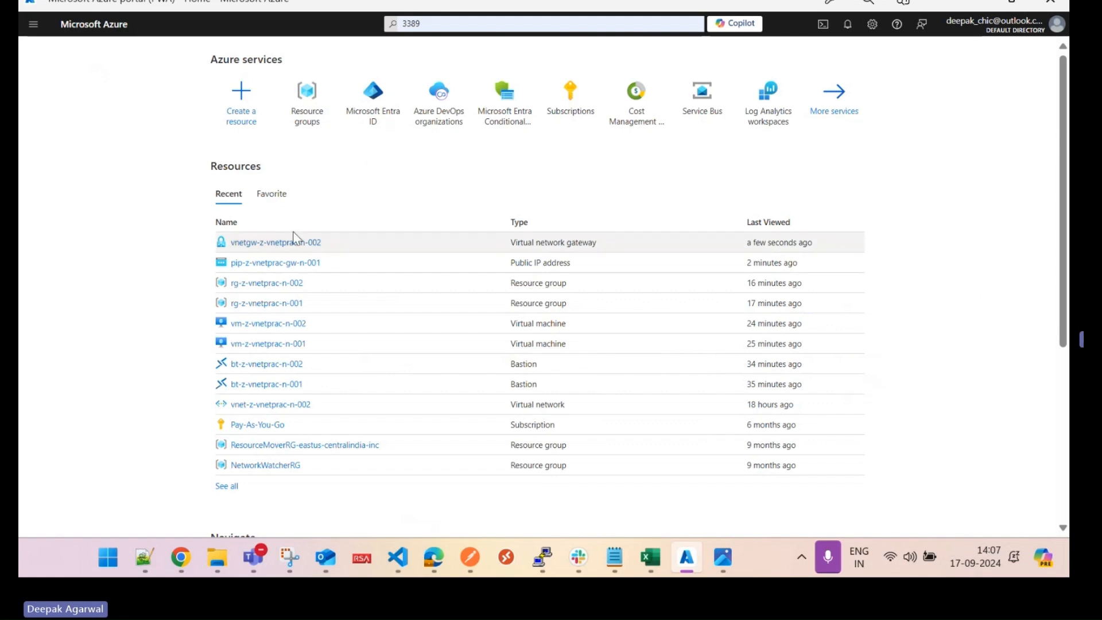
# - Review gateway vnetgw-z-vnetprac-n-002, and copy the public IP address of vnetgw-z-vnetprac-n-001 from its overview in resource group rg-z-vnetprac-n-001
pyautogui.click(276, 243)
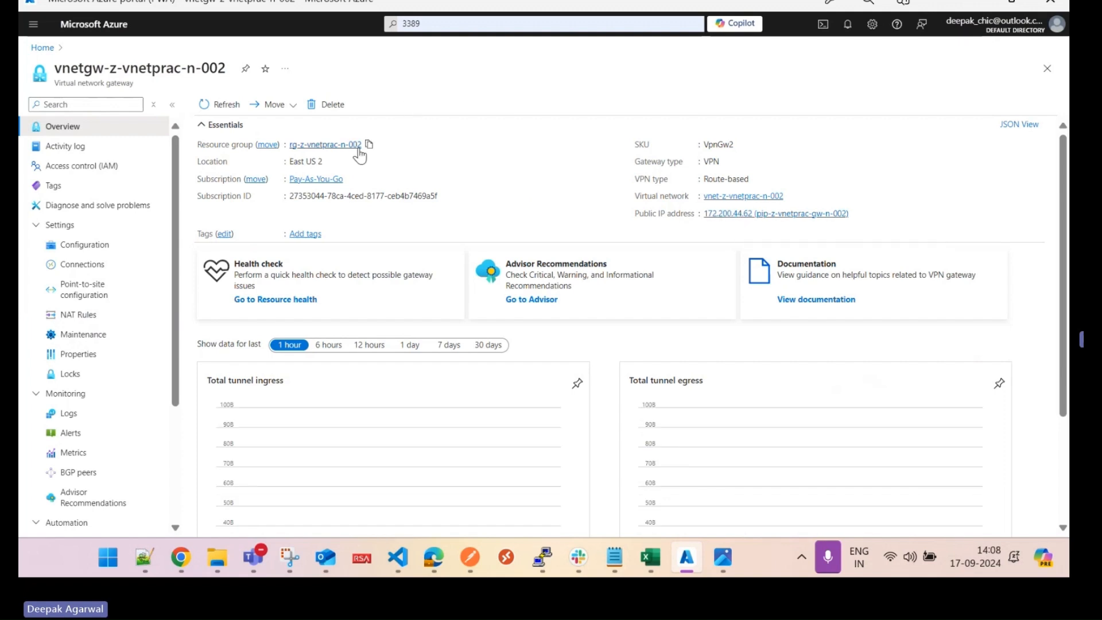
pyautogui.click(42, 49)
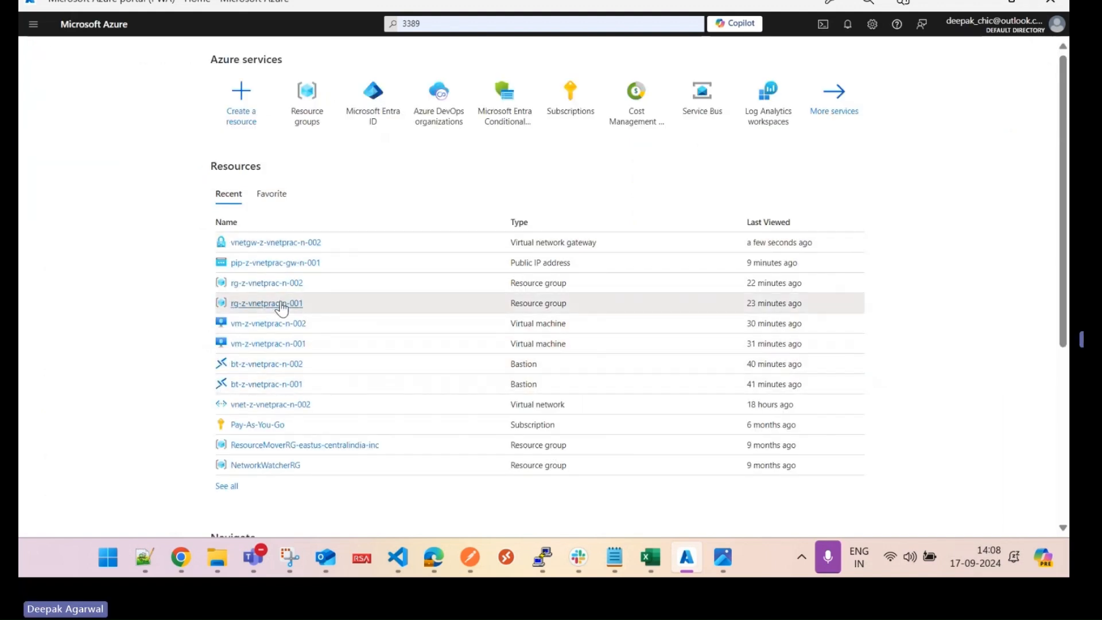
pyautogui.click(281, 302)
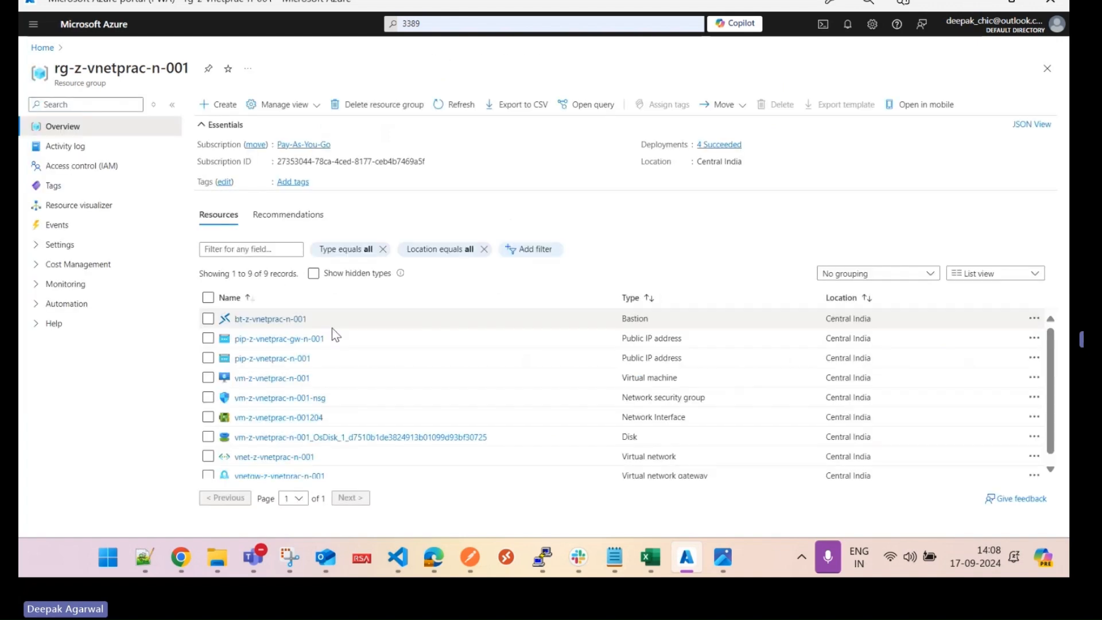
pyautogui.click(310, 476)
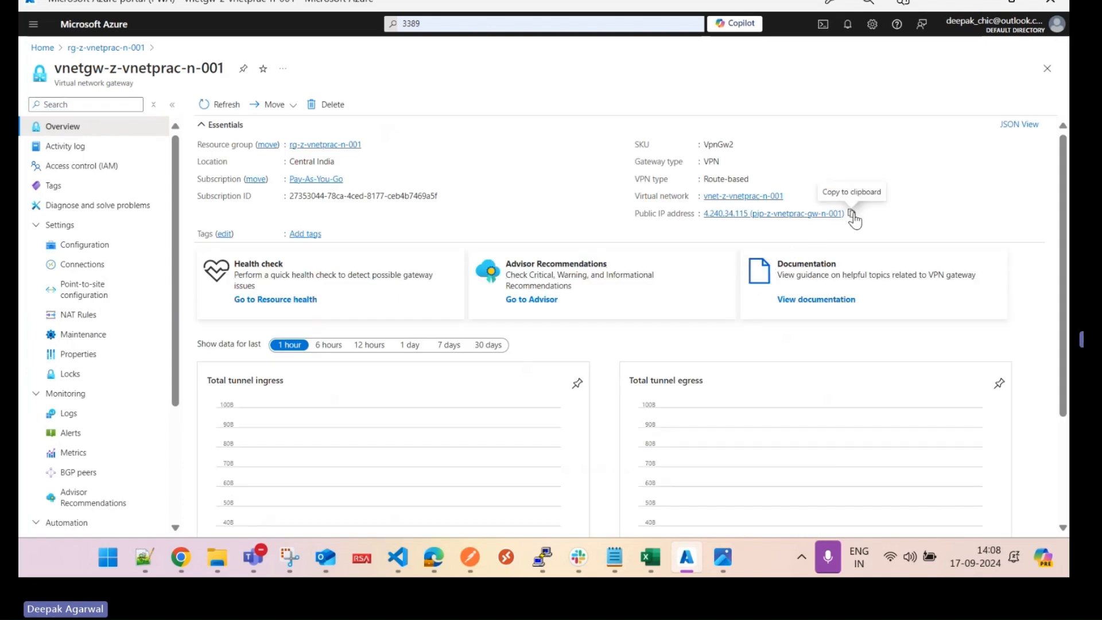
pyautogui.click(852, 215)
# - Return to resource group rg-z-vnetprac-n-002 and start adding another resource from the Marketplace
pyautogui.click(107, 50)
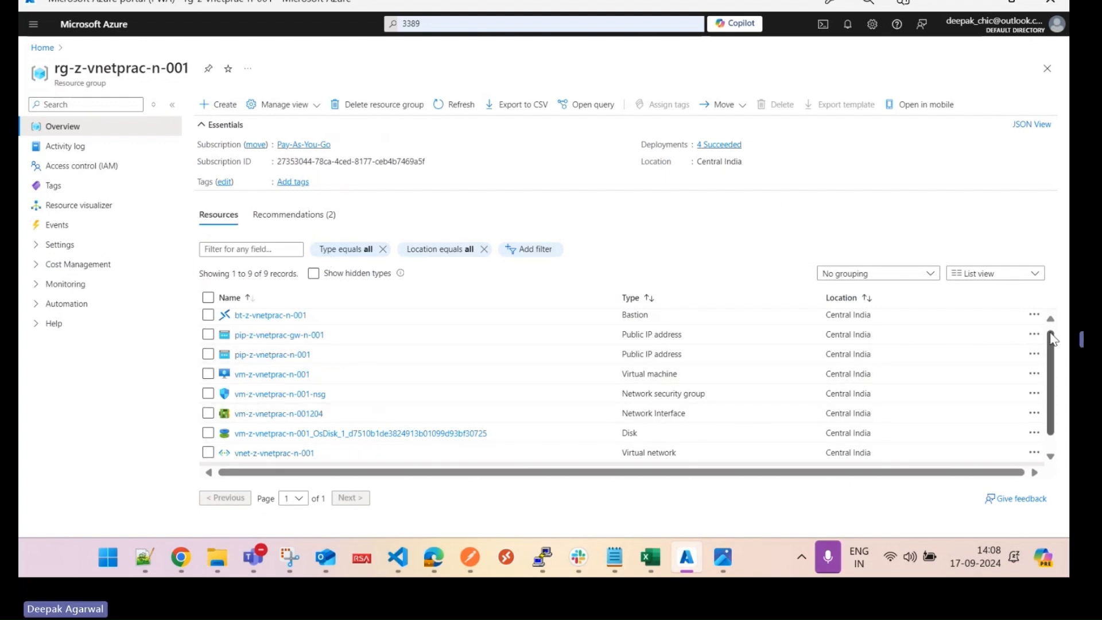
pyautogui.click(43, 48)
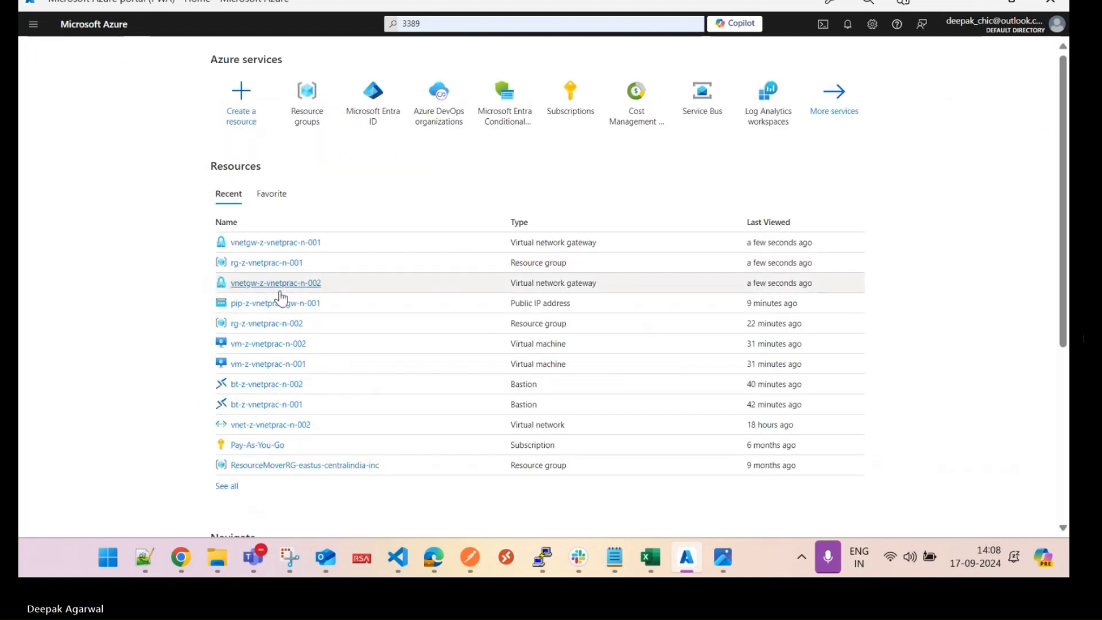
pyautogui.click(283, 325)
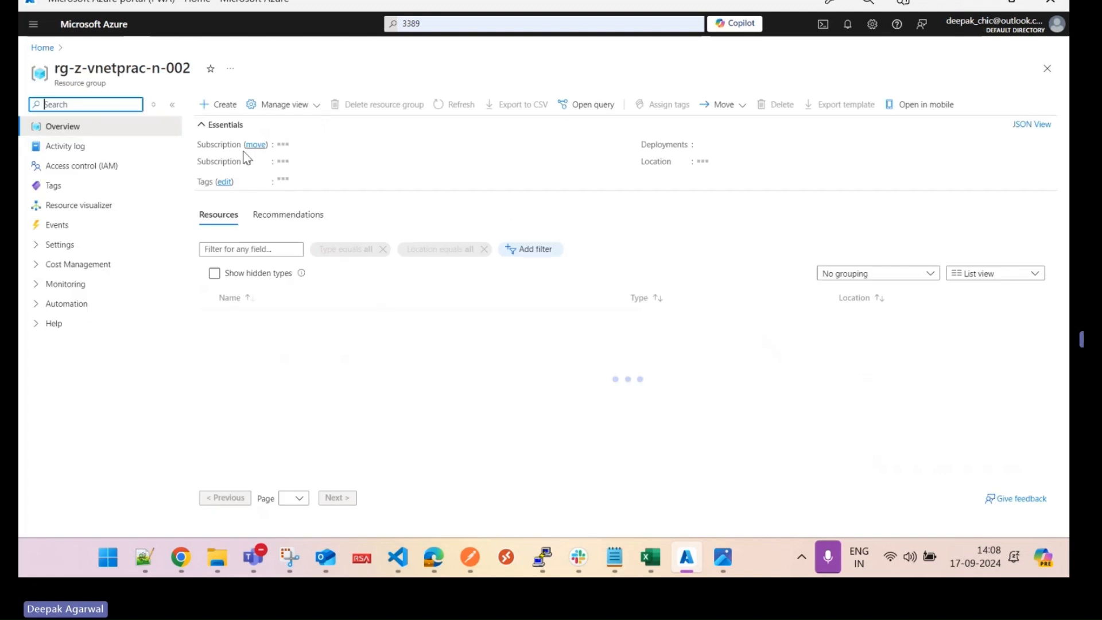
pyautogui.click(219, 109)
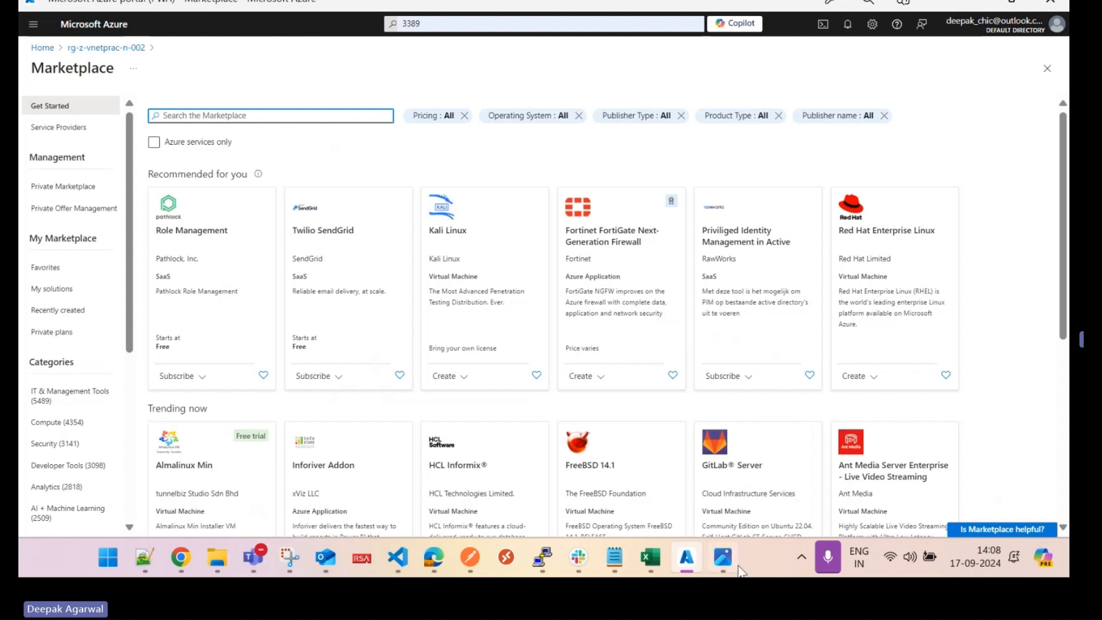
# - Examine the Tunnel Prac.jpg network diagram in the image viewer, and search the Azure Marketplace for local network gateway
pyautogui.click(723, 558)
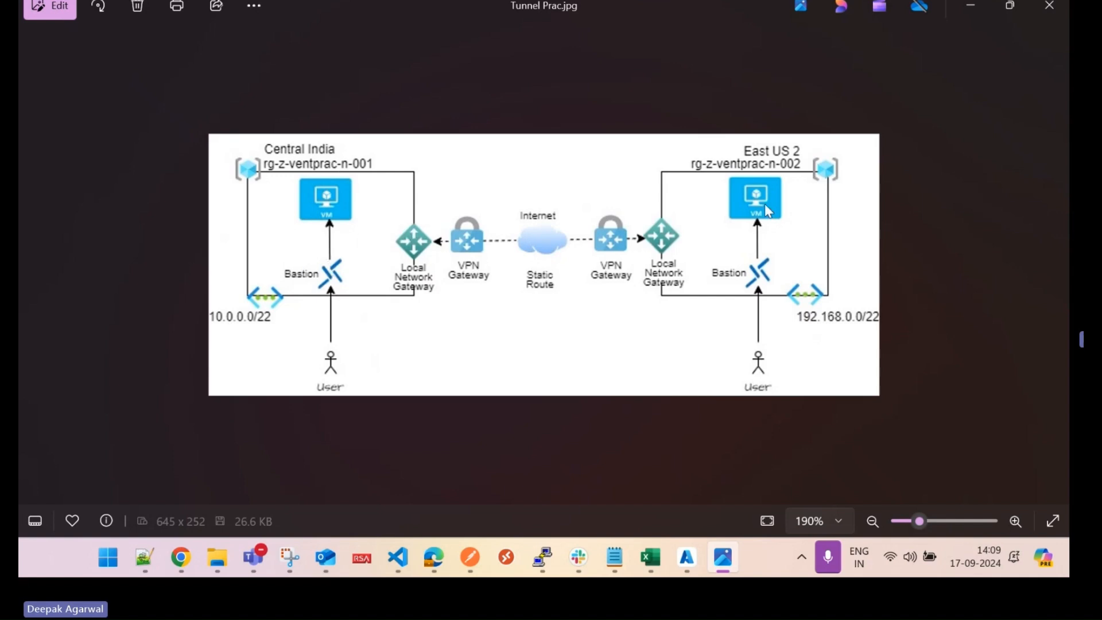
pyautogui.click(971, 11)
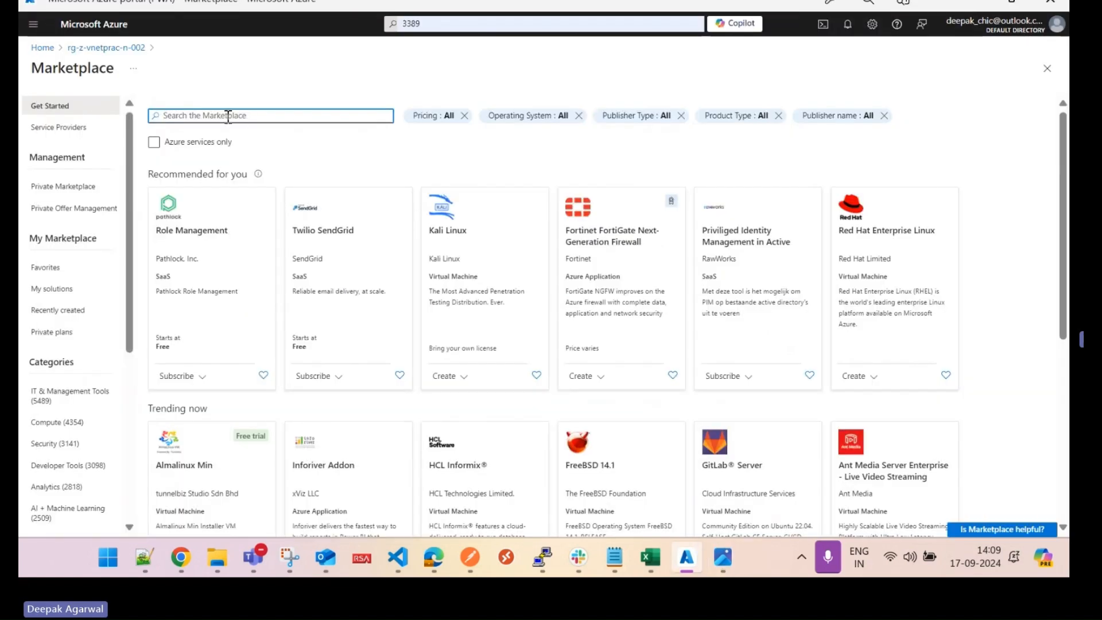
pyautogui.write('local net')
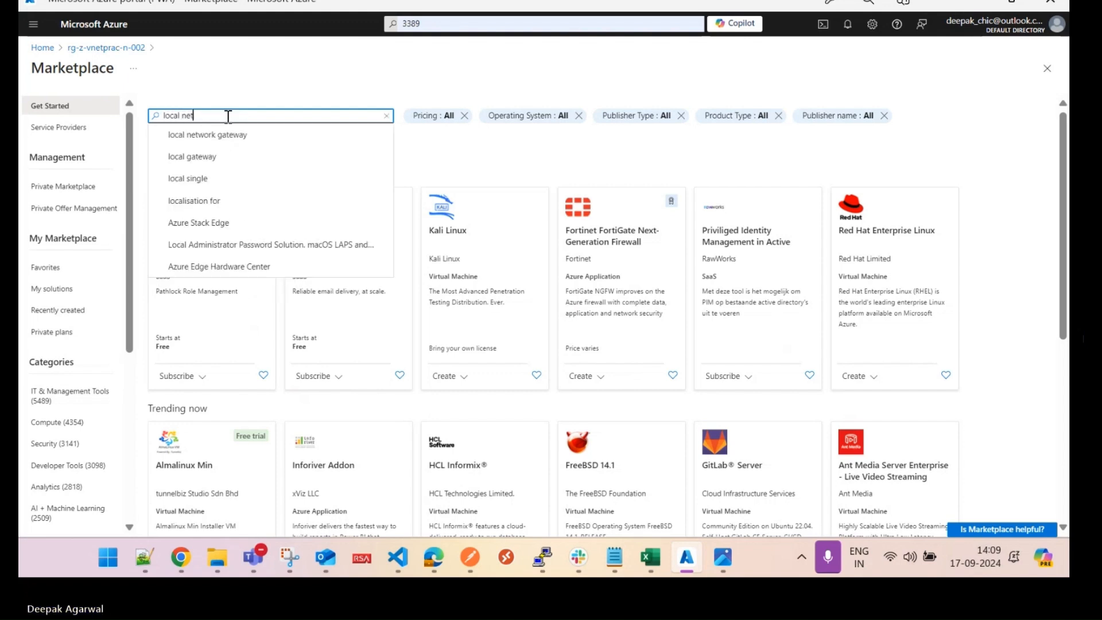
pyautogui.write('work gateway')
pyautogui.press('Return')
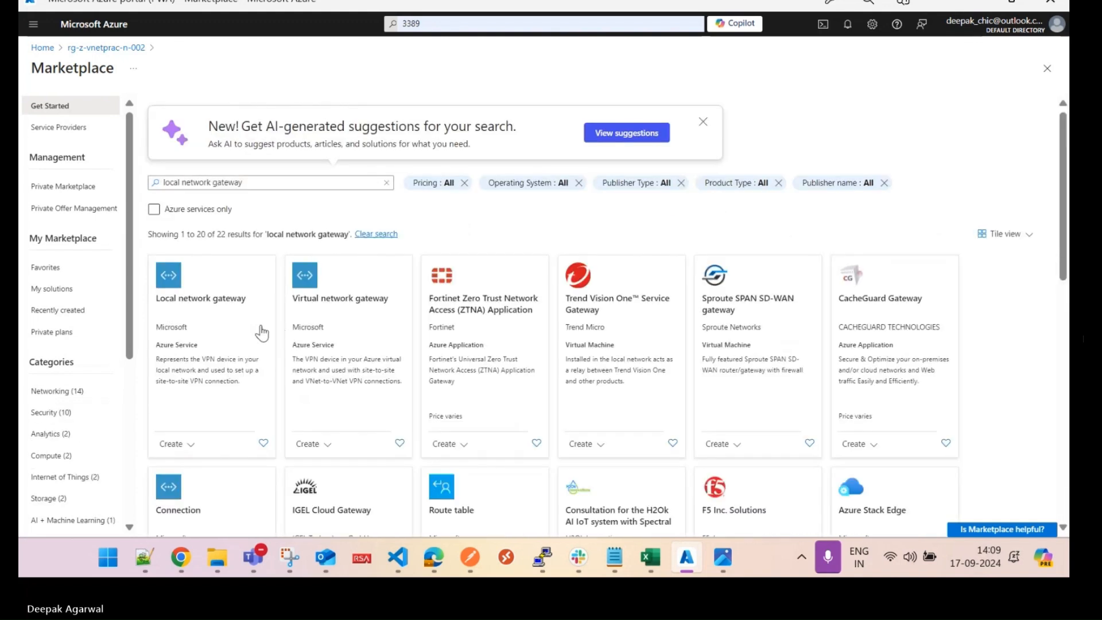
# - Start creating a local network gateway in resource group rg-z-vnetprac-n-002, naming it lng-z-vnetprac-n-001
pyautogui.click(213, 295)
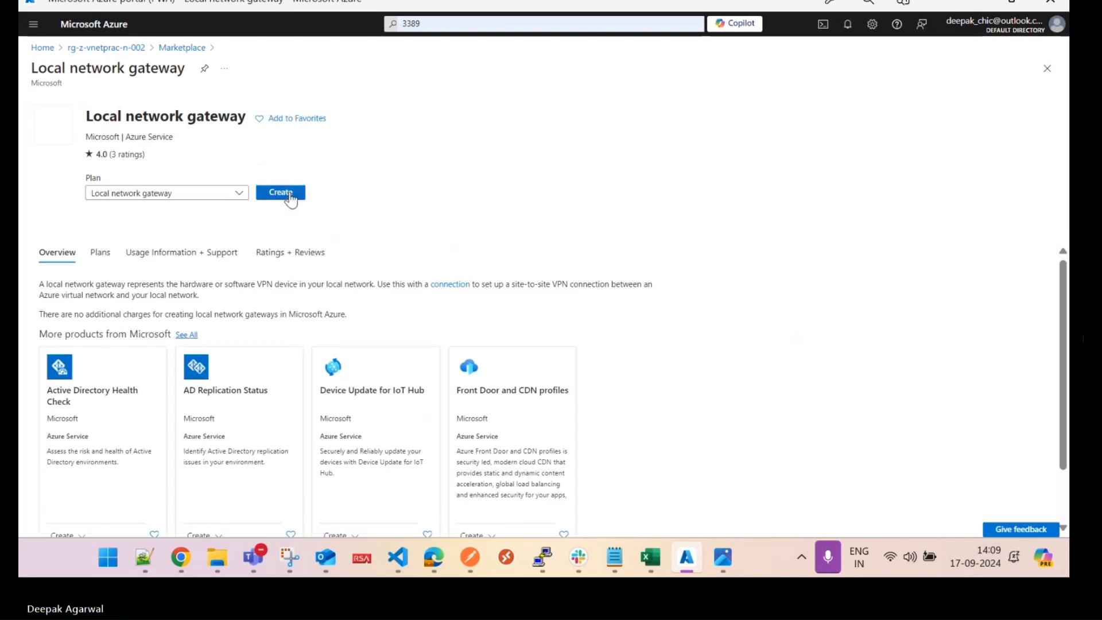
pyautogui.click(281, 193)
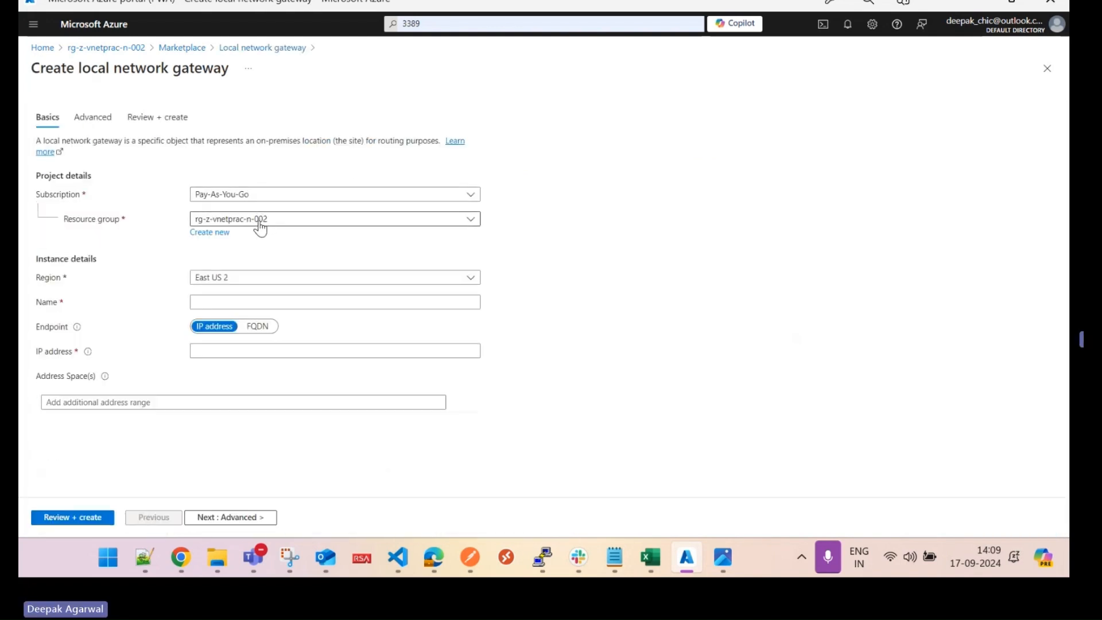
pyautogui.click(233, 302)
pyautogui.write('lng-z-vnetprac-n-001')
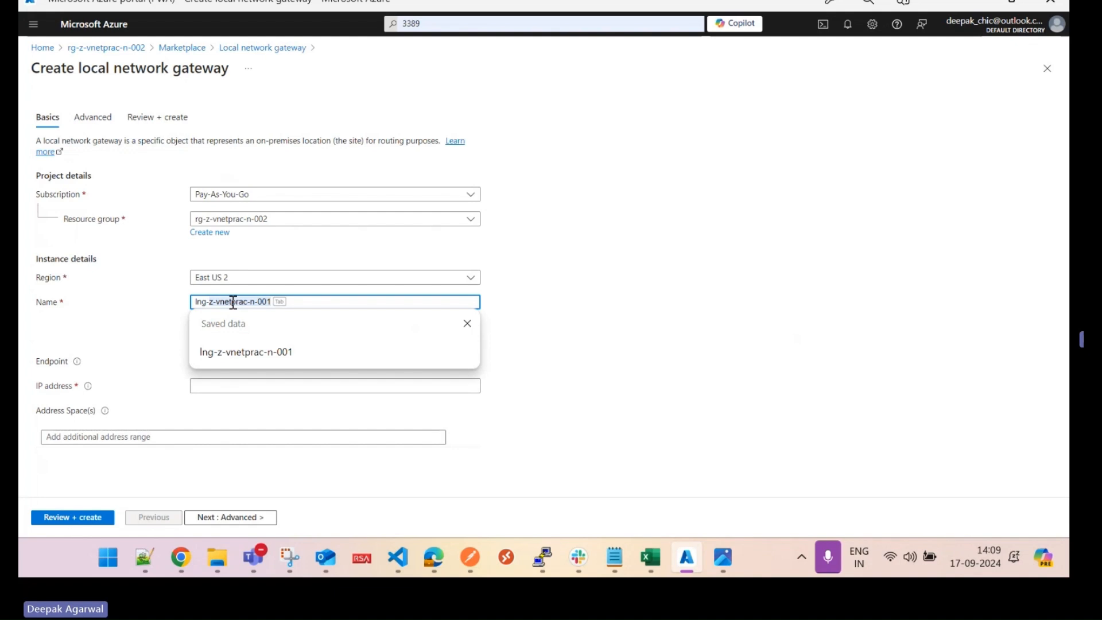
pyautogui.press('Tab')
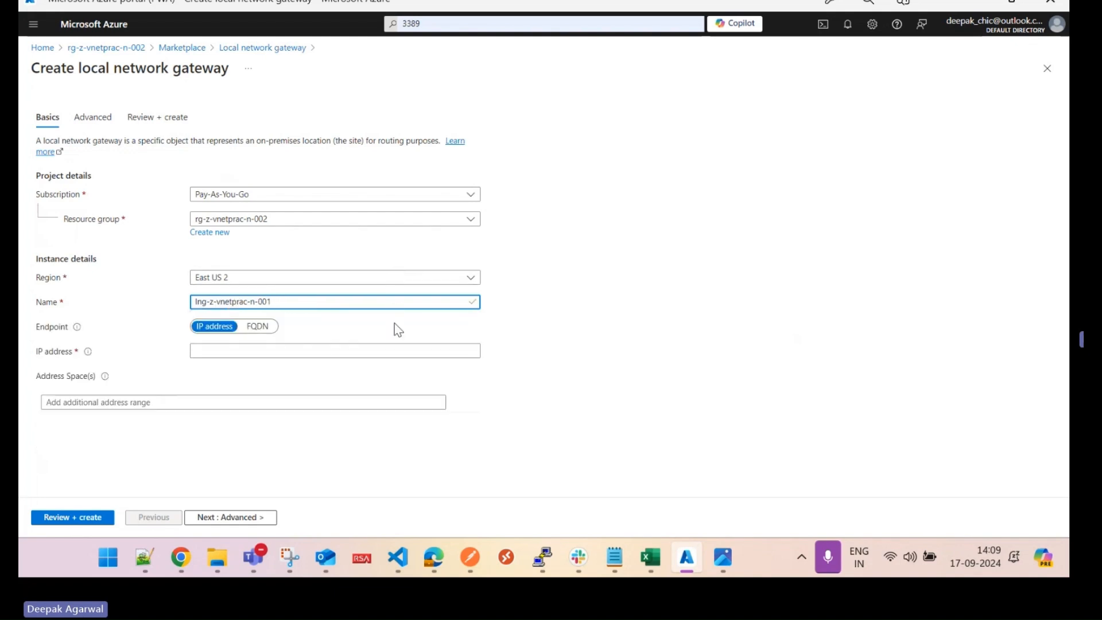
# - Set the gateway's endpoint IP address to 4.240.34.115, removing the pasted public IP resource name after it
pyautogui.click(222, 350)
pyautogui.write('4.240.34.115 (pip-z-vnetprac-gw-n-001)')
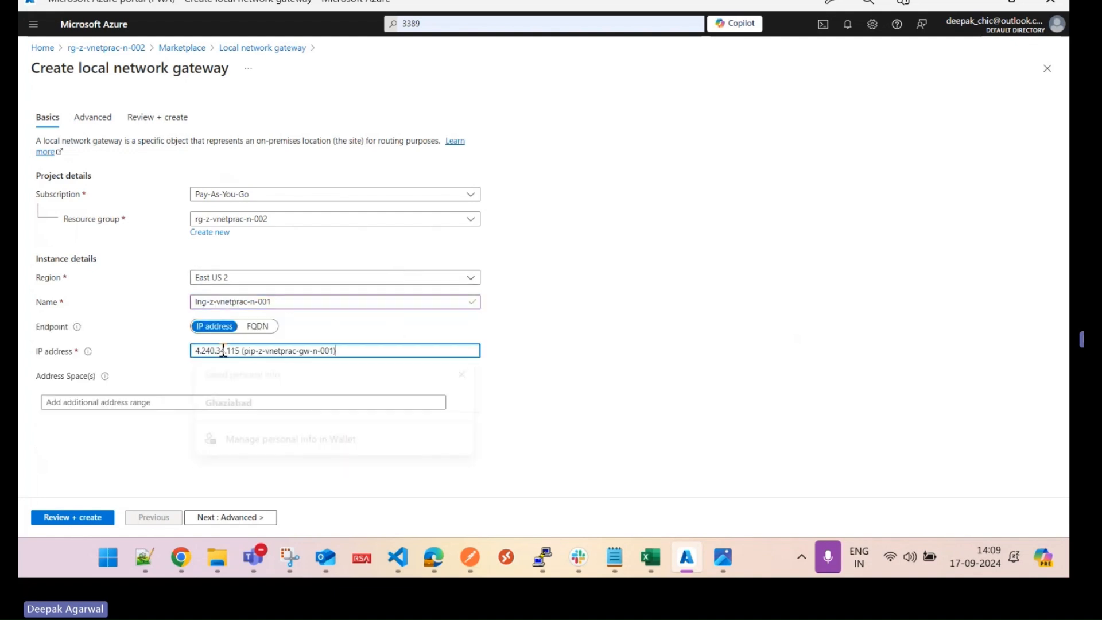
pyautogui.press('BackSpace')
pyautogui.press('BackSpace')
pyautogui.press('BackSpace')
pyautogui.press('BackSpace')
pyautogui.press('BackSpace')
pyautogui.press('BackSpace')
pyautogui.press('BackSpace')
pyautogui.press('BackSpace')
pyautogui.press('BackSpace')
pyautogui.press('BackSpace')
pyautogui.press('BackSpace')
pyautogui.press('BackSpace')
pyautogui.press('BackSpace')
pyautogui.press('BackSpace')
pyautogui.press('BackSpace')
pyautogui.press('BackSpace')
pyautogui.press('BackSpace')
pyautogui.press('BackSpace')
pyautogui.press('BackSpace')
pyautogui.press('BackSpace')
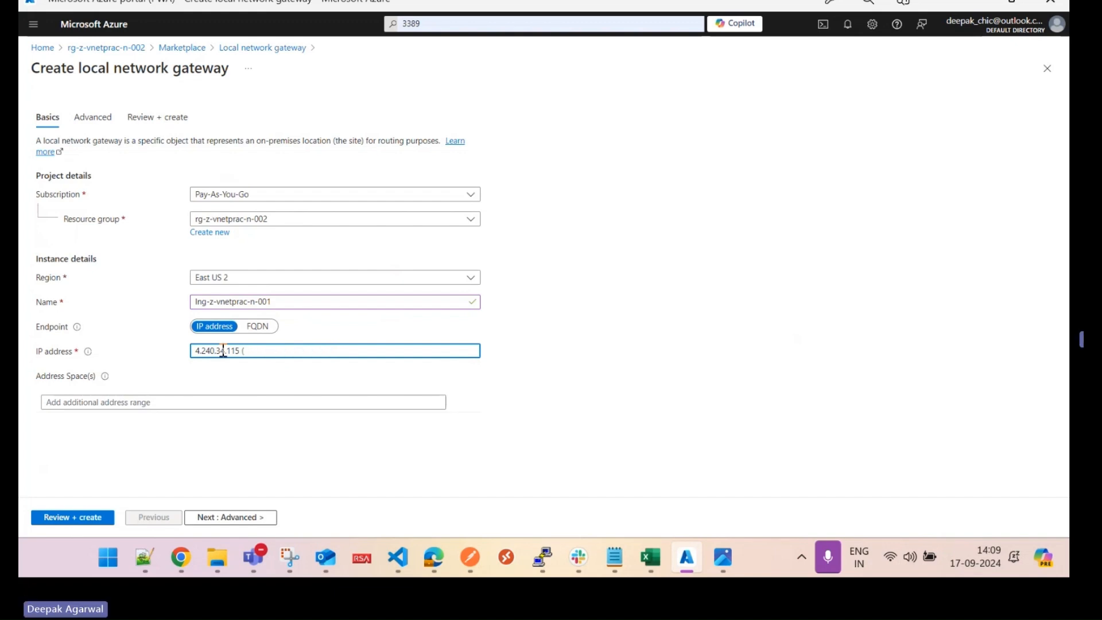
pyautogui.click(197, 401)
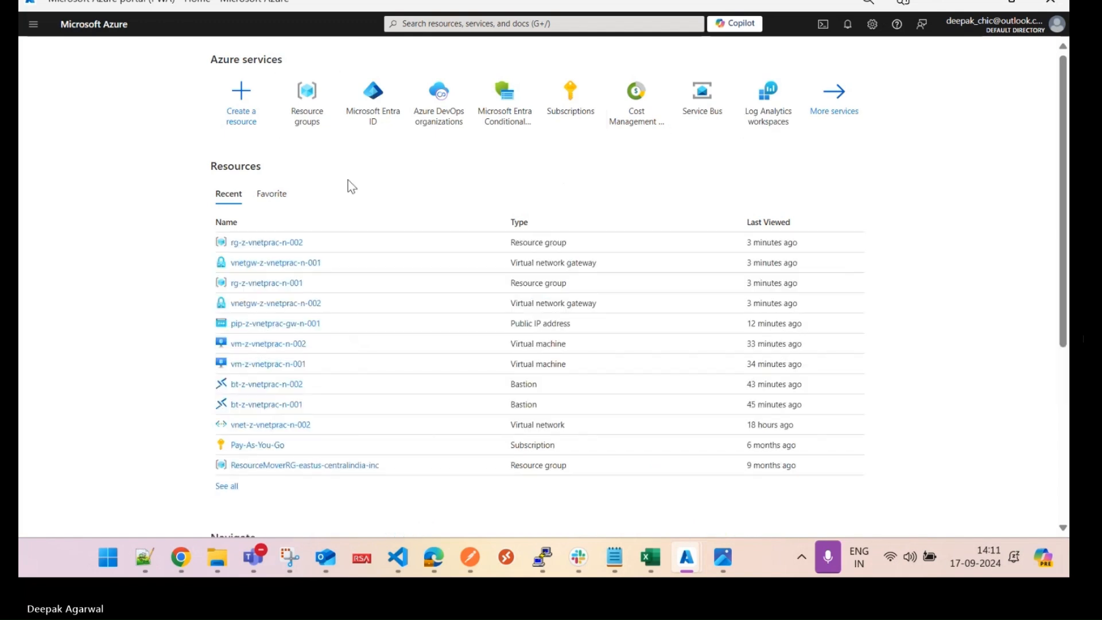
# - In the other portal window, open the subnets of vnet-z-vnetprac-n-001 in resource group rg-z-vnetprac-n-001
pyautogui.click(267, 283)
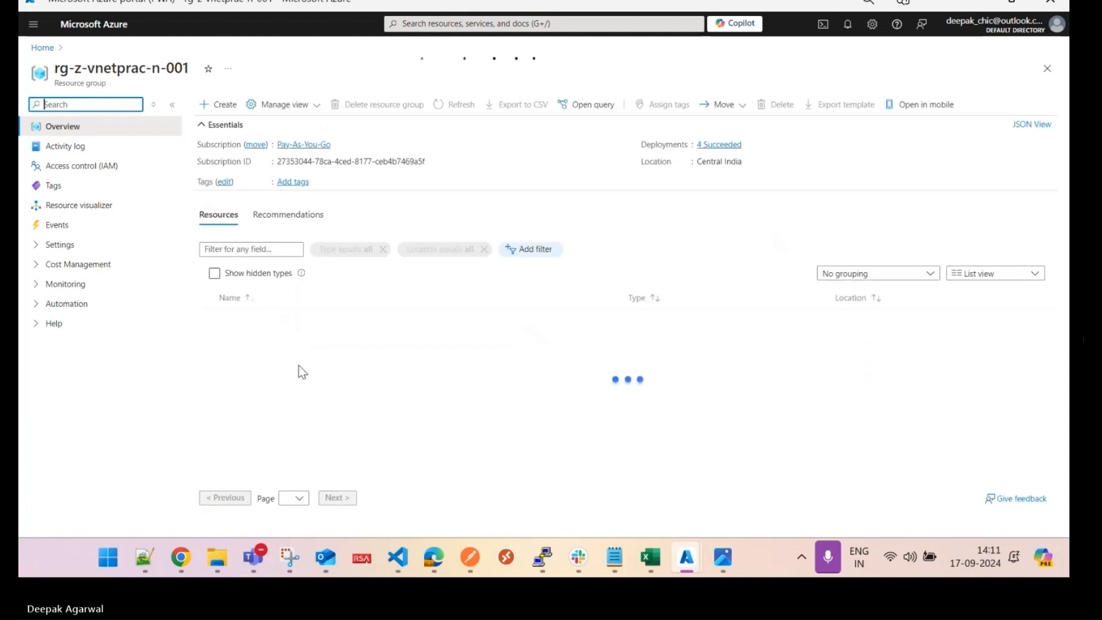
pyautogui.click(280, 458)
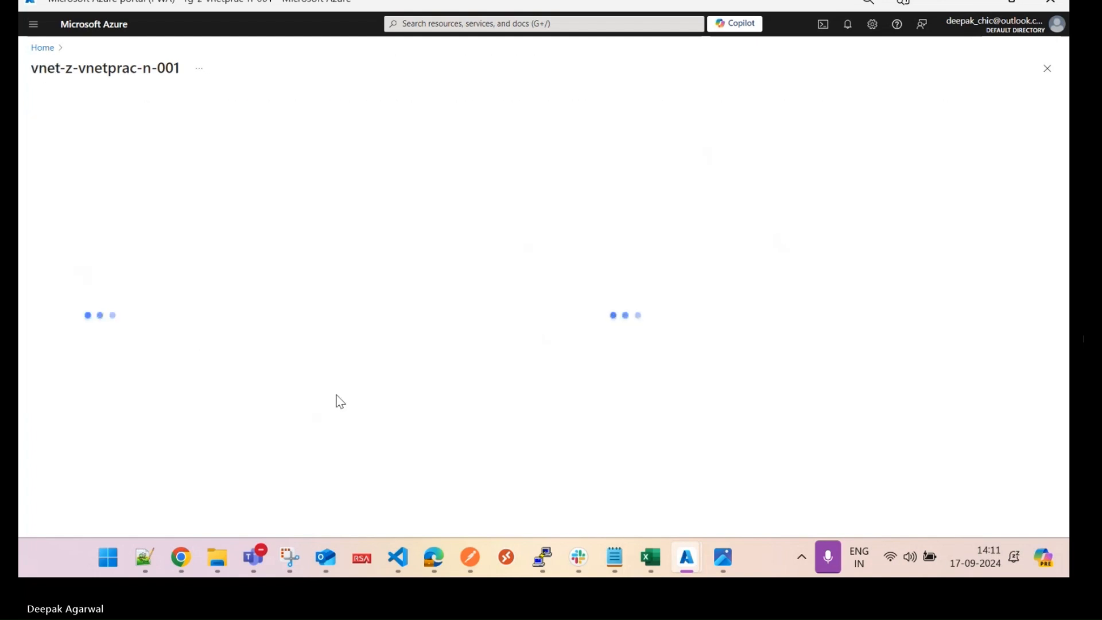
pyautogui.click(85, 290)
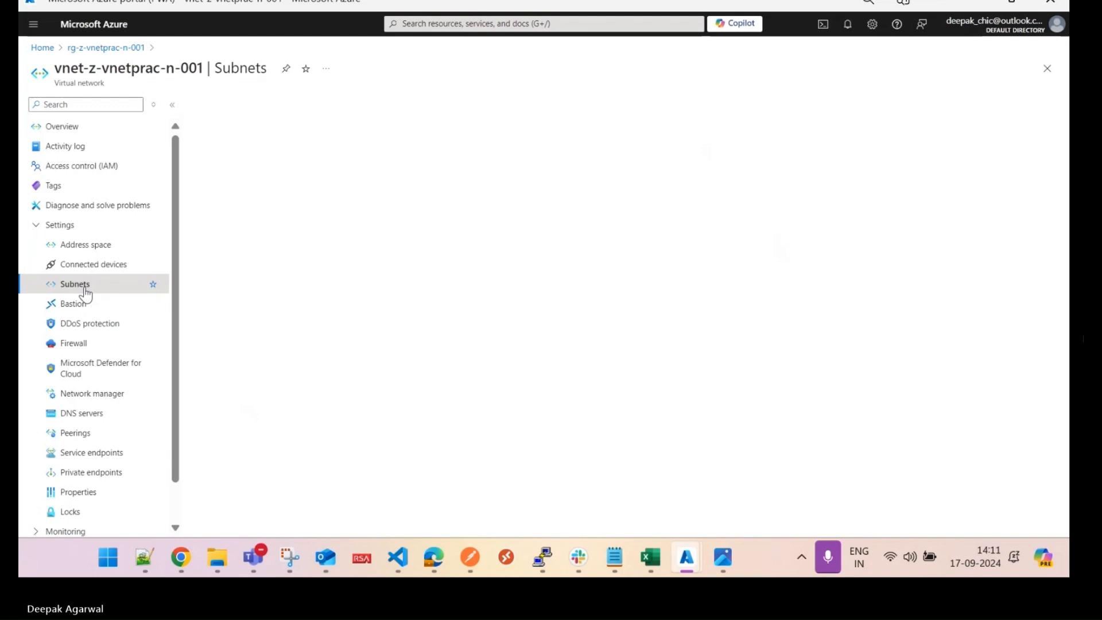
# - Return to the local network gateway form, clear and restore the IP address, and remove the 10.0.0.0/29 address range
pyautogui.moveTo(687, 557)
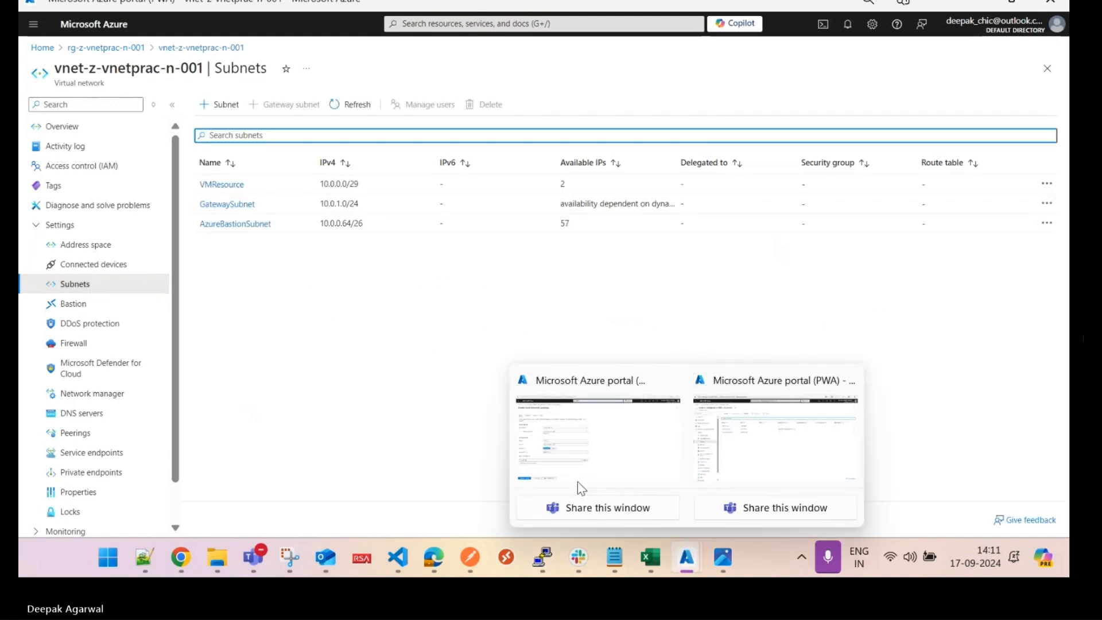
pyautogui.click(578, 481)
pyautogui.moveTo(288, 351); pyautogui.dragTo(128, 356)
pyautogui.press('BackSpace')
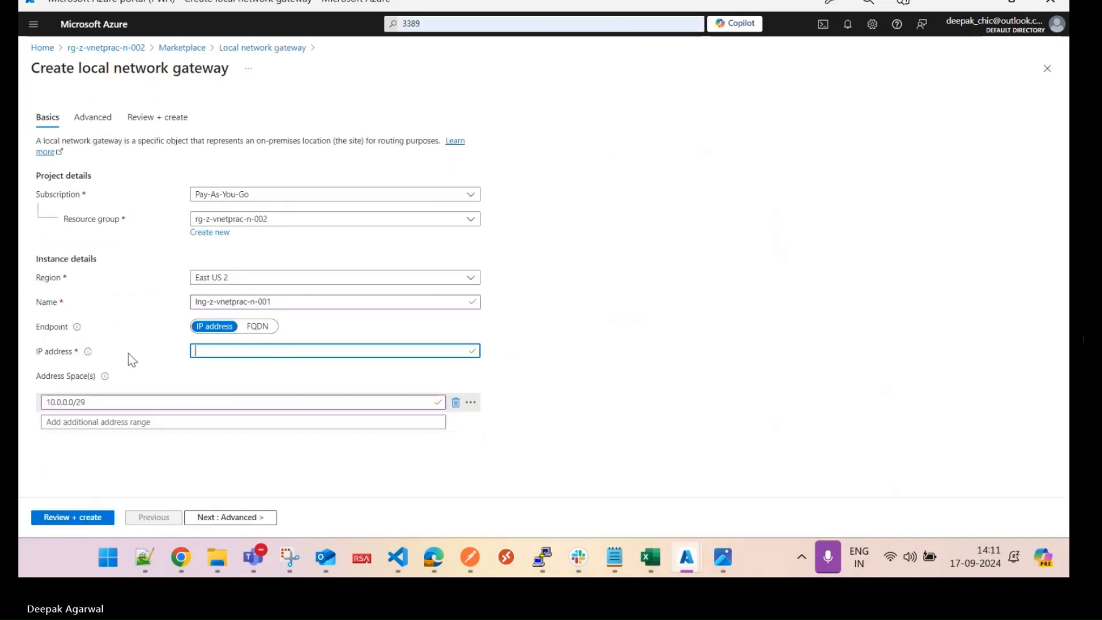
pyautogui.hotkey('ctrl', 'z')
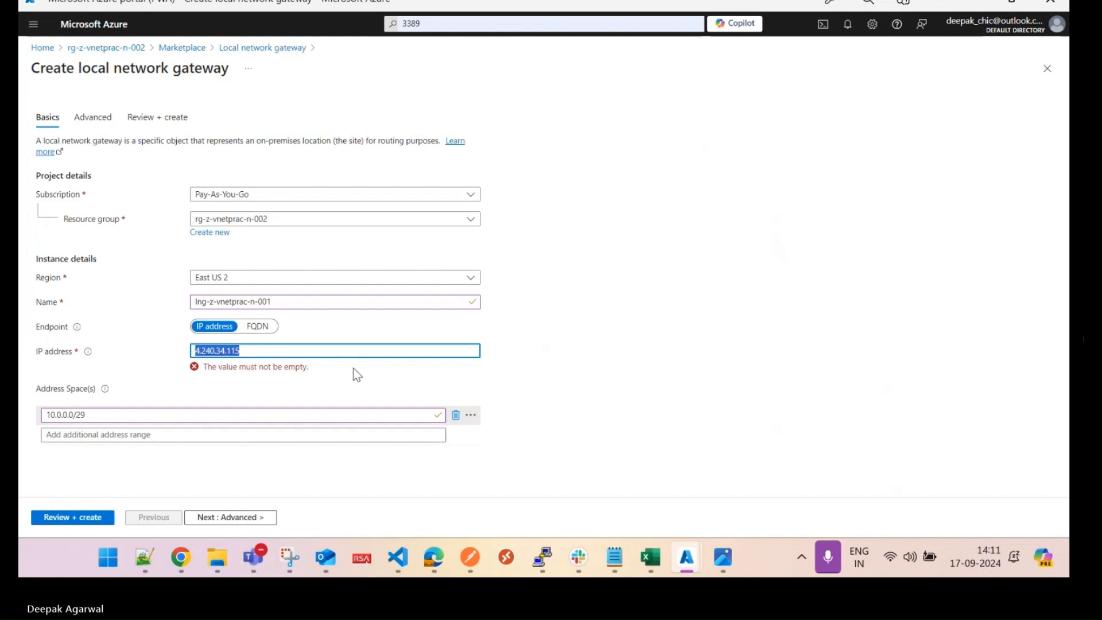
pyautogui.click(396, 370)
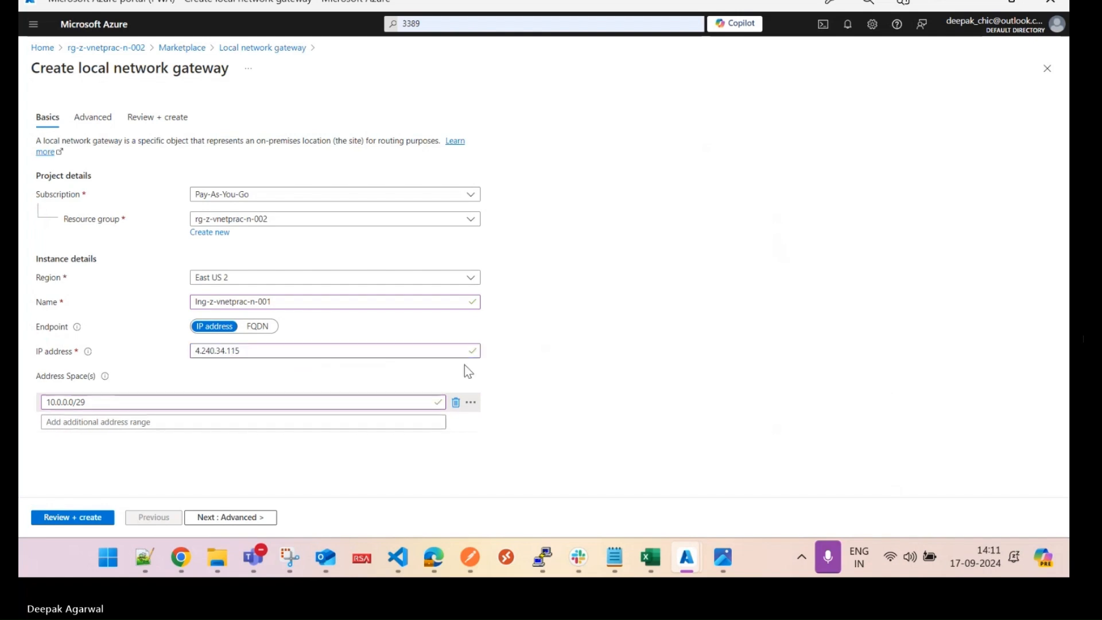
pyautogui.click(456, 402)
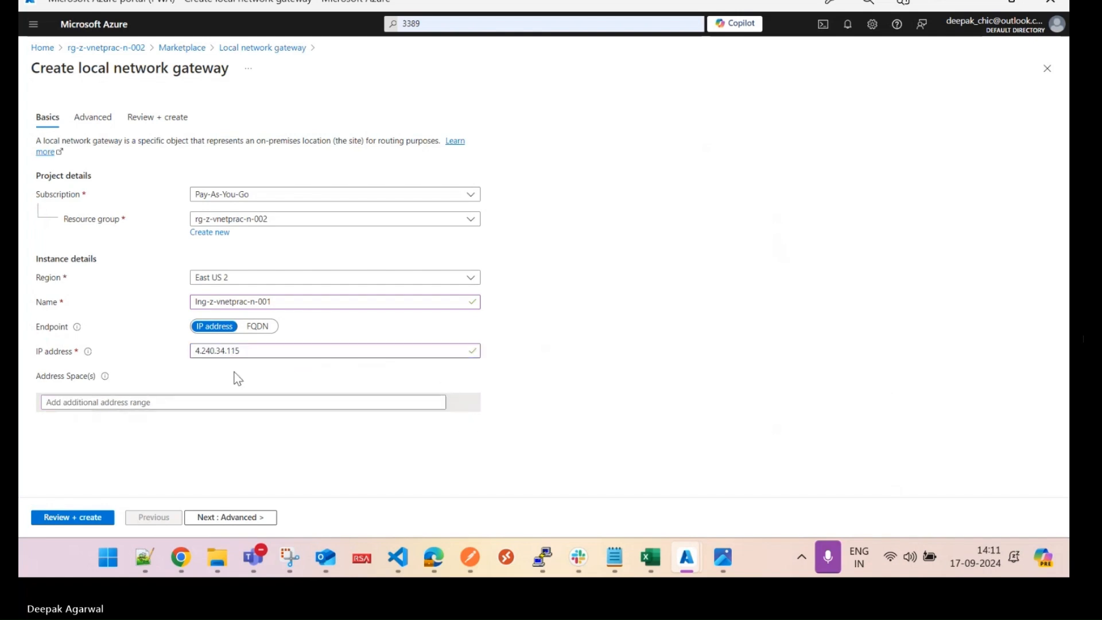
pyautogui.click(263, 354)
pyautogui.click(151, 402)
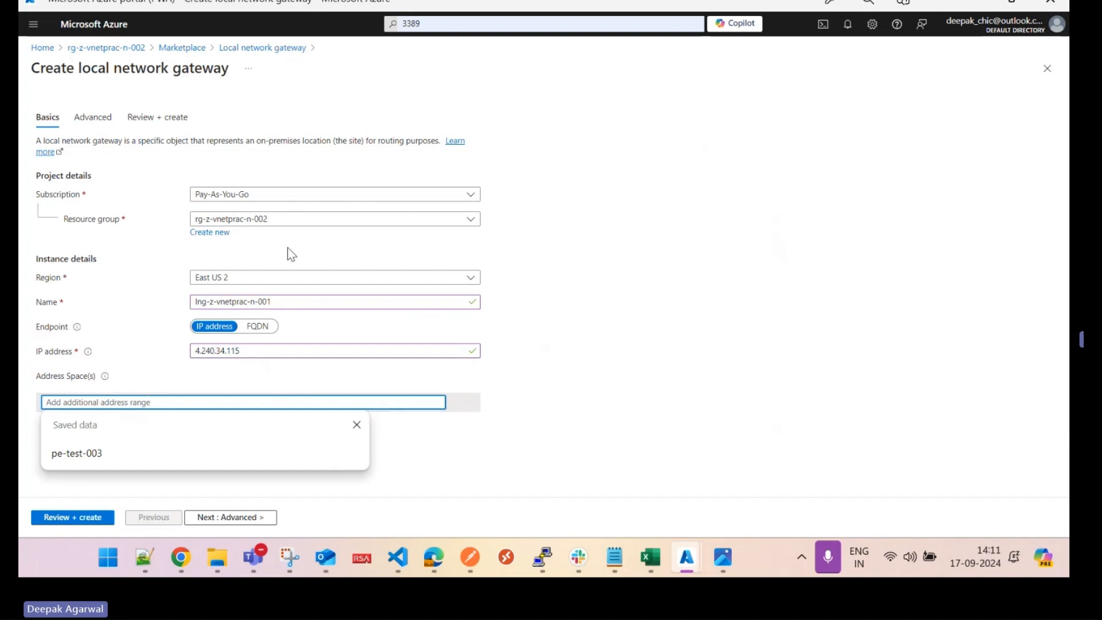
pyautogui.click(628, 232)
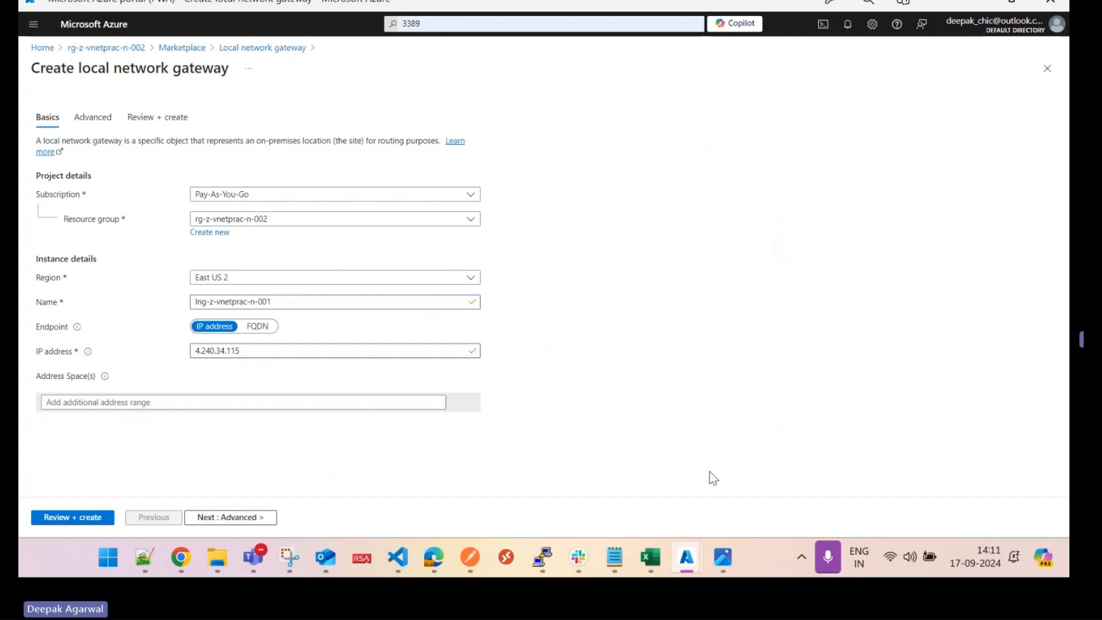
# - Copy the VMResource subnet range 10.0.0.0/29 of vnet-z-vnetprac-n-001 into the gateway's address space, and validate and create the local network gateway
pyautogui.moveTo(689, 554)
pyautogui.click(774, 450)
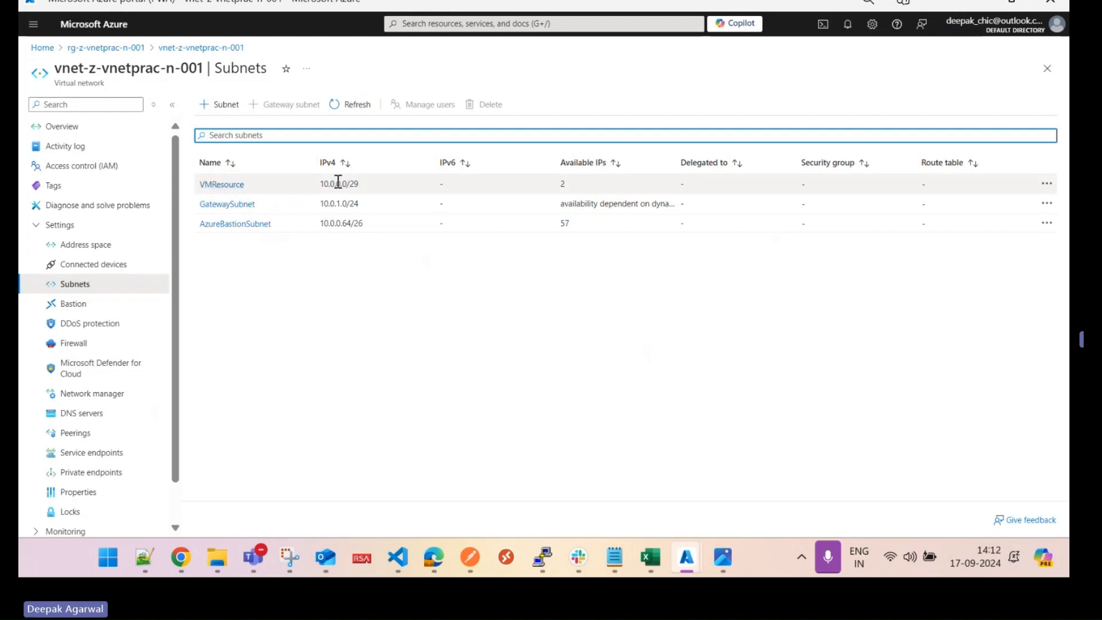
pyautogui.moveTo(321, 184); pyautogui.dragTo(360, 184)
pyautogui.hotkey('ctrl', 'c')
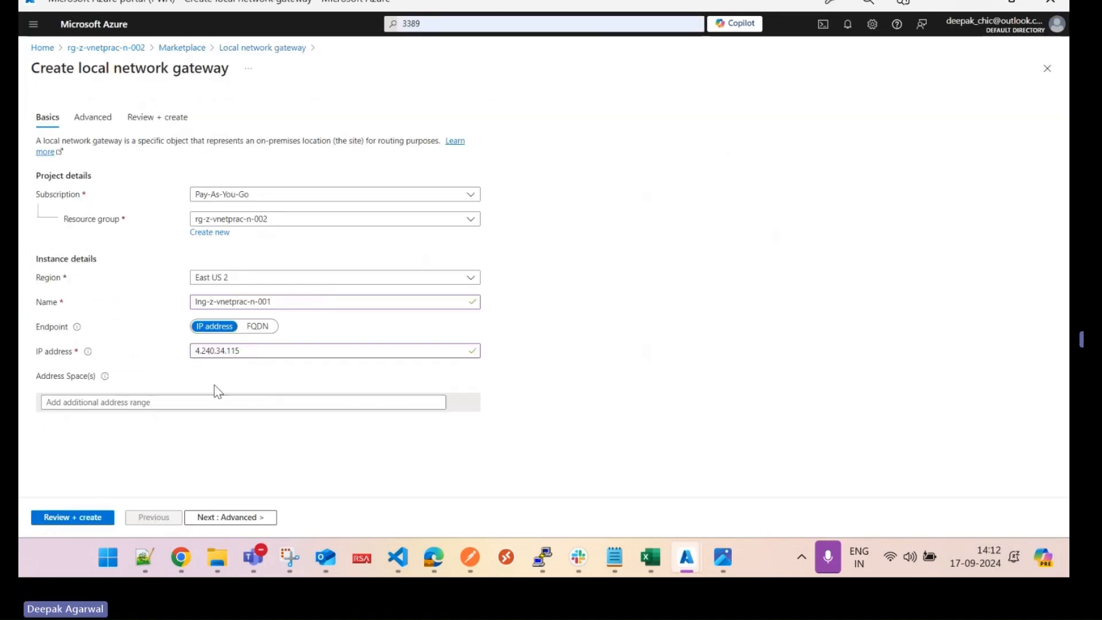
pyautogui.click(162, 401)
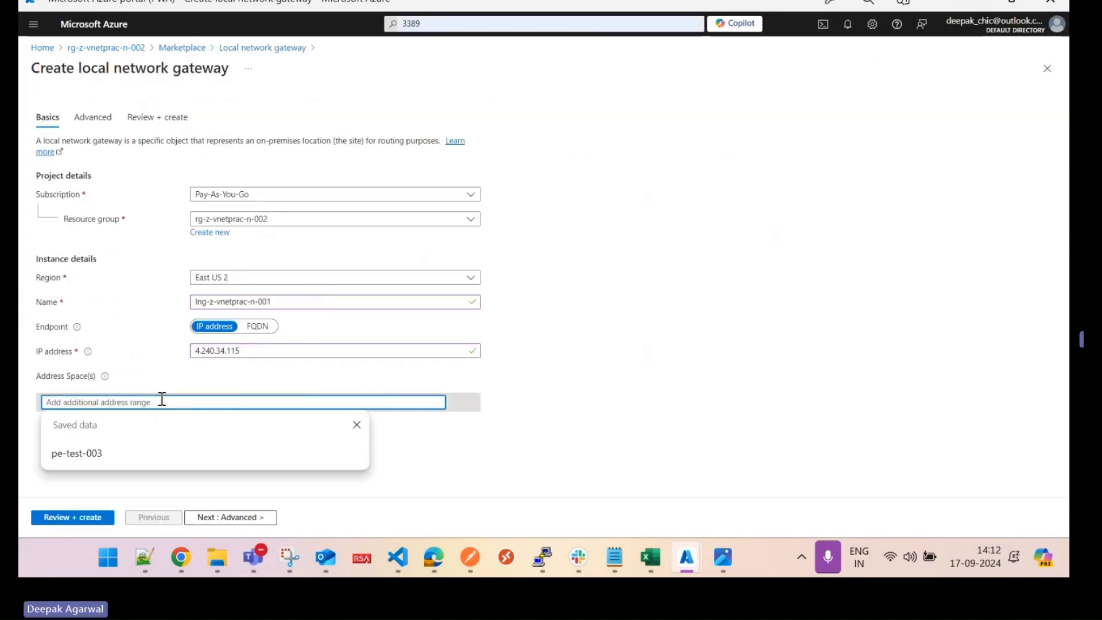
pyautogui.hotkey('ctrl', 'v')
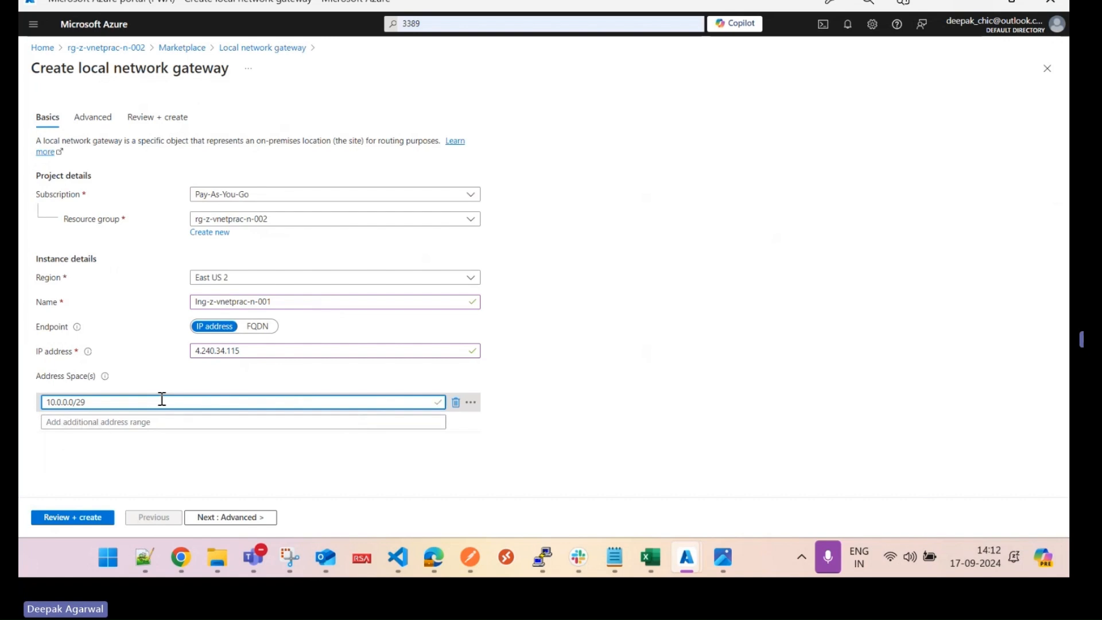
pyautogui.click(74, 517)
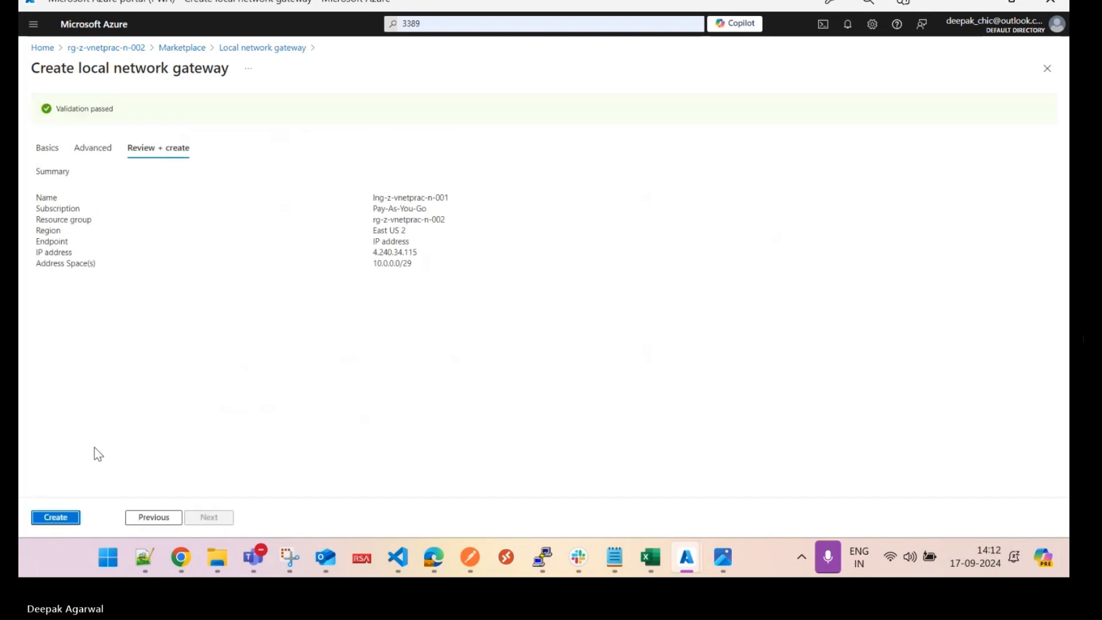
pyautogui.click(56, 518)
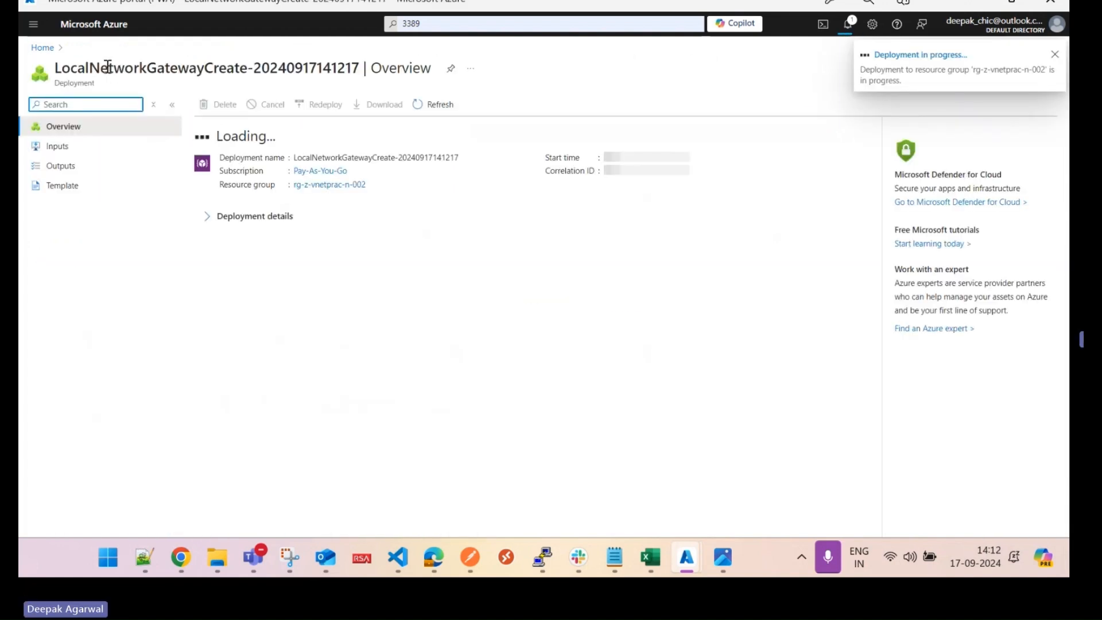
# - Open virtual network gateway vnetgw-z-vnetprac-n-002 from the home page's recent resources and copy its public IP address
pyautogui.click(42, 47)
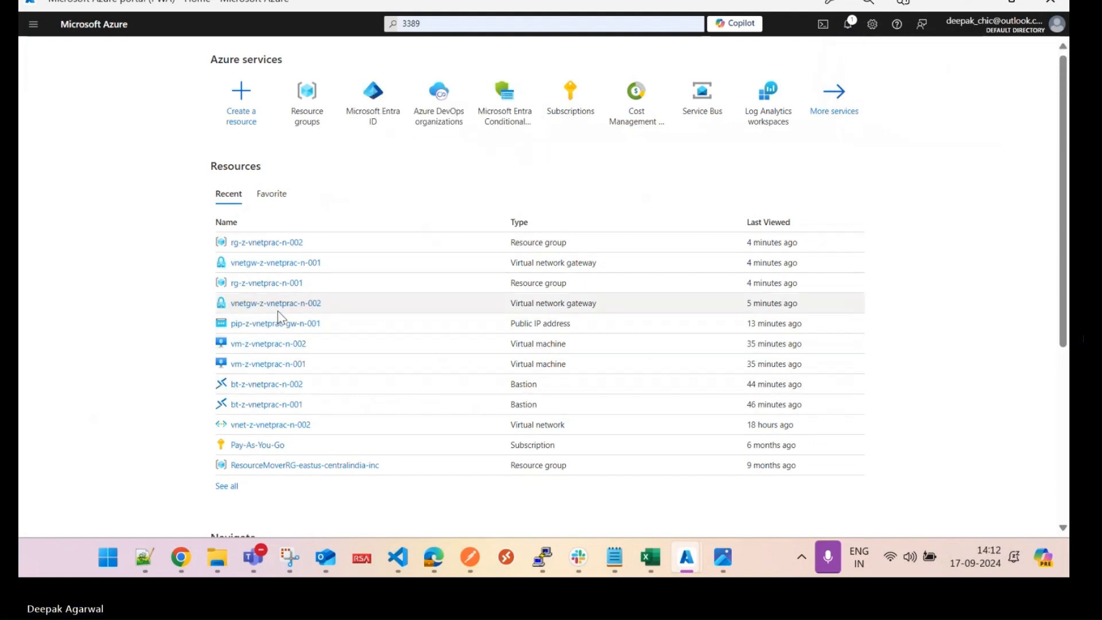
pyautogui.click(278, 305)
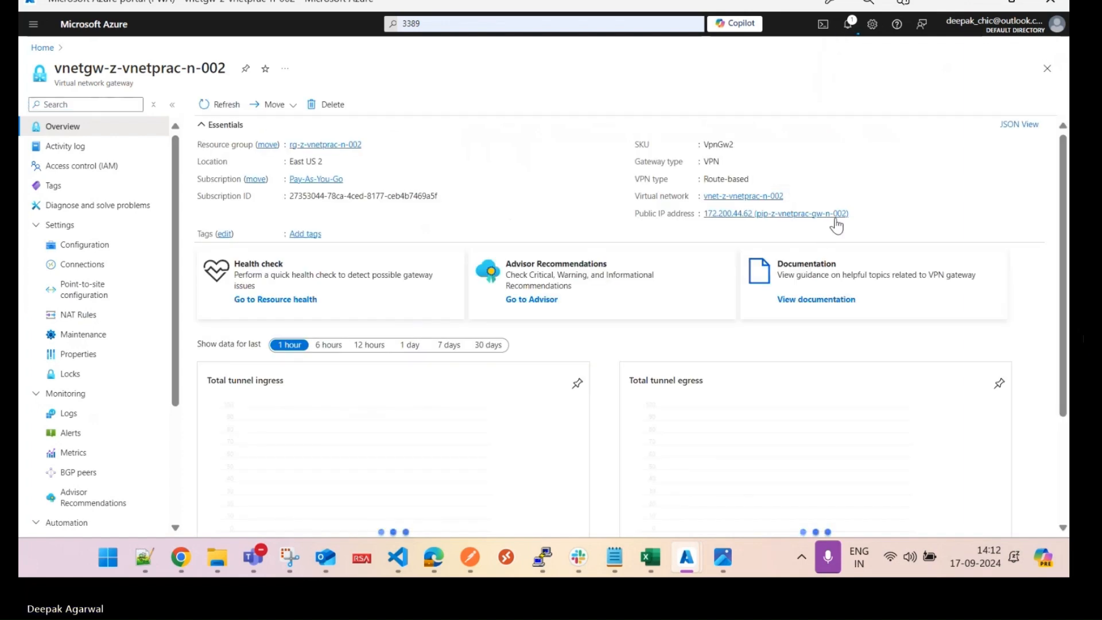
pyautogui.click(856, 214)
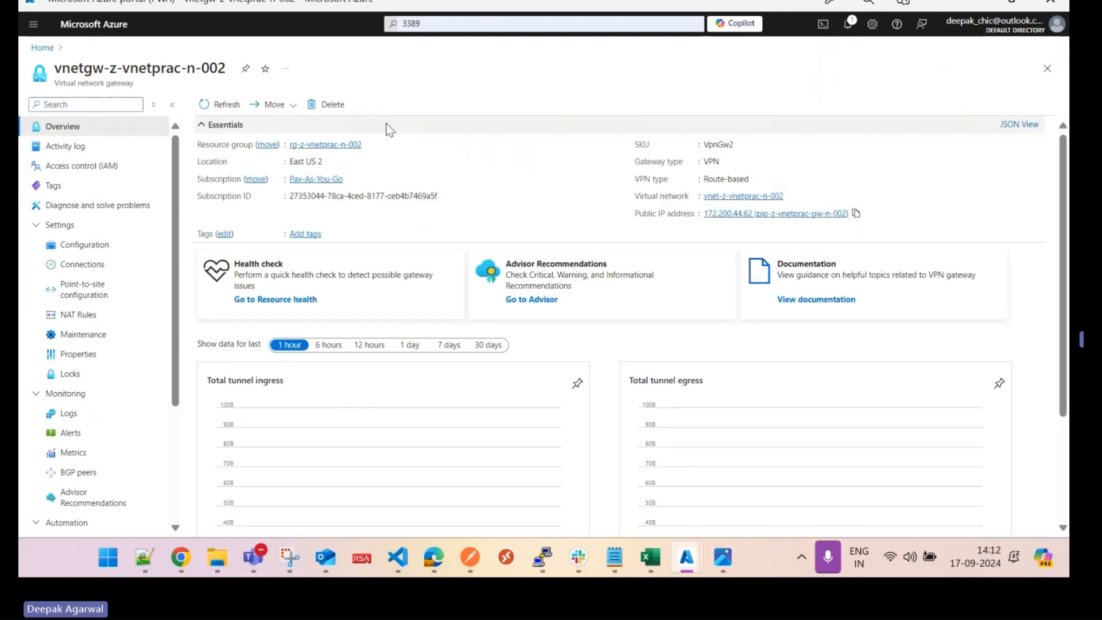
# - From resource group rg-z-vnetprac-n-001, find local network gateway in the Marketplace and start creating one
pyautogui.click(41, 47)
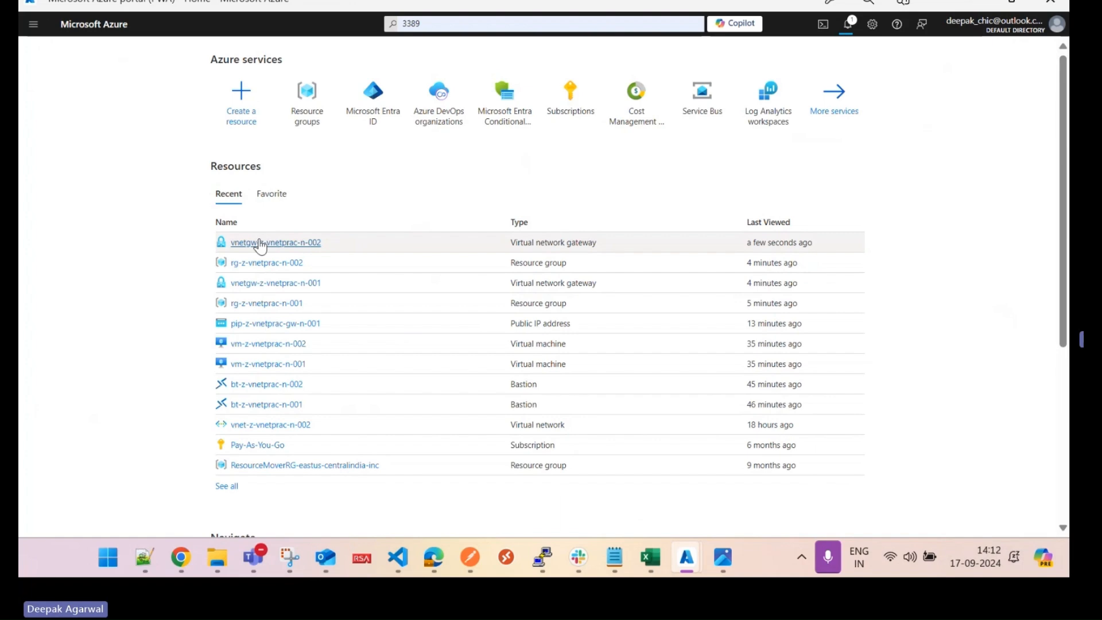
pyautogui.click(273, 304)
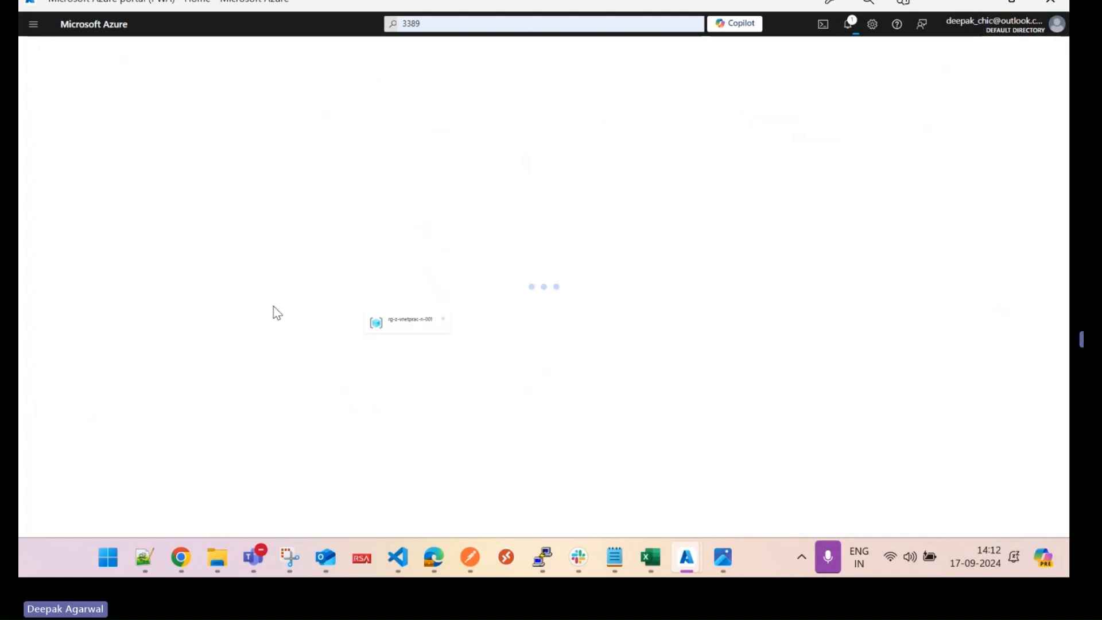
pyautogui.click(224, 106)
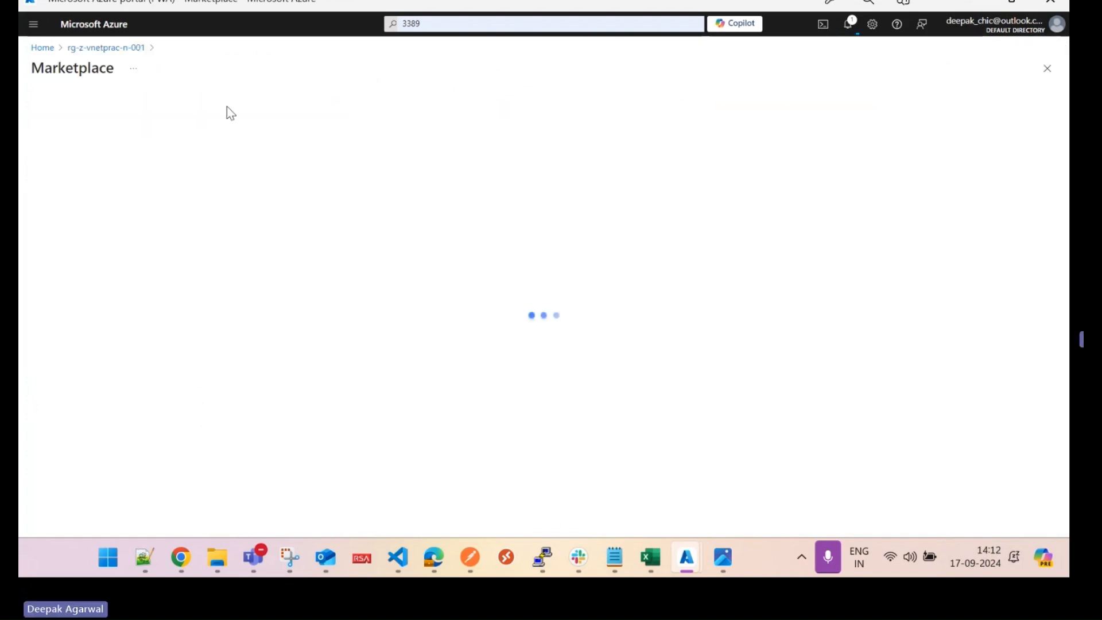
pyautogui.write('local')
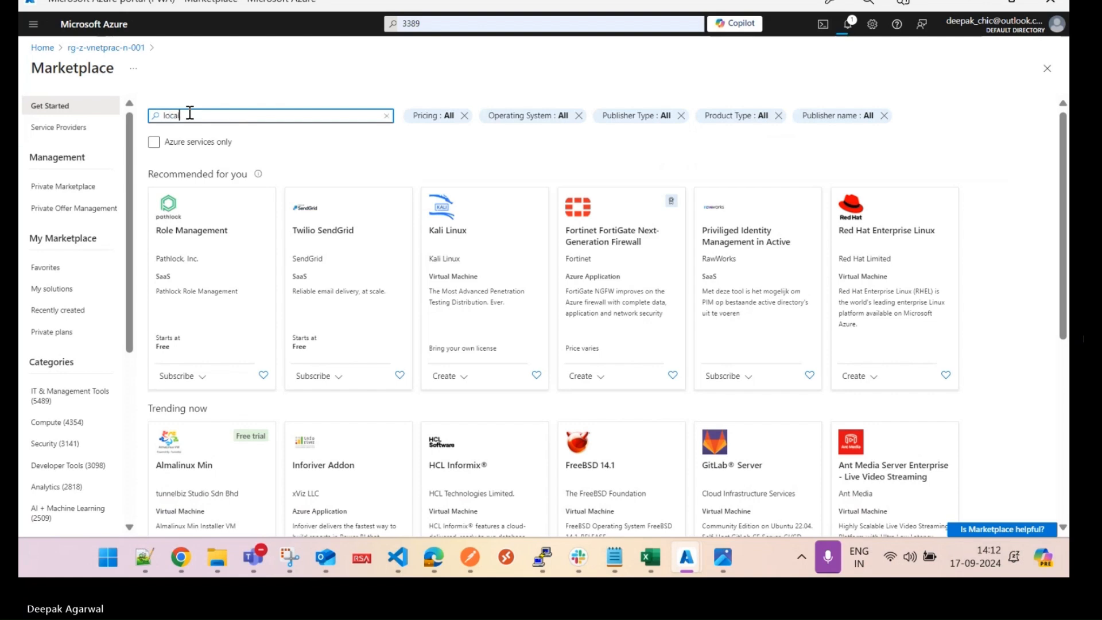
pyautogui.write(' network')
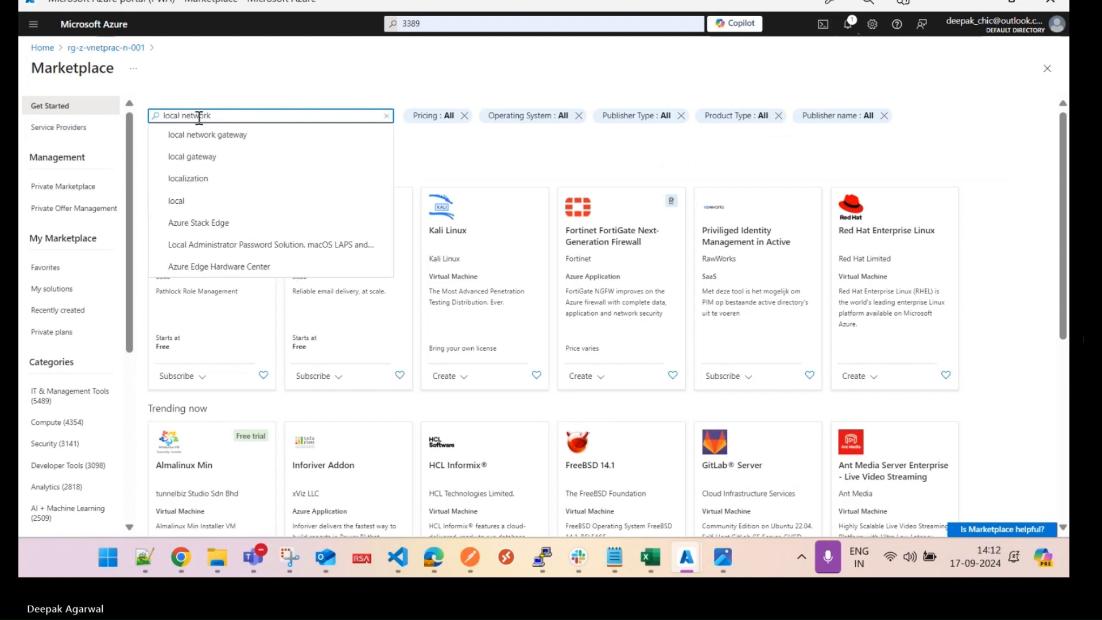
pyautogui.click(215, 136)
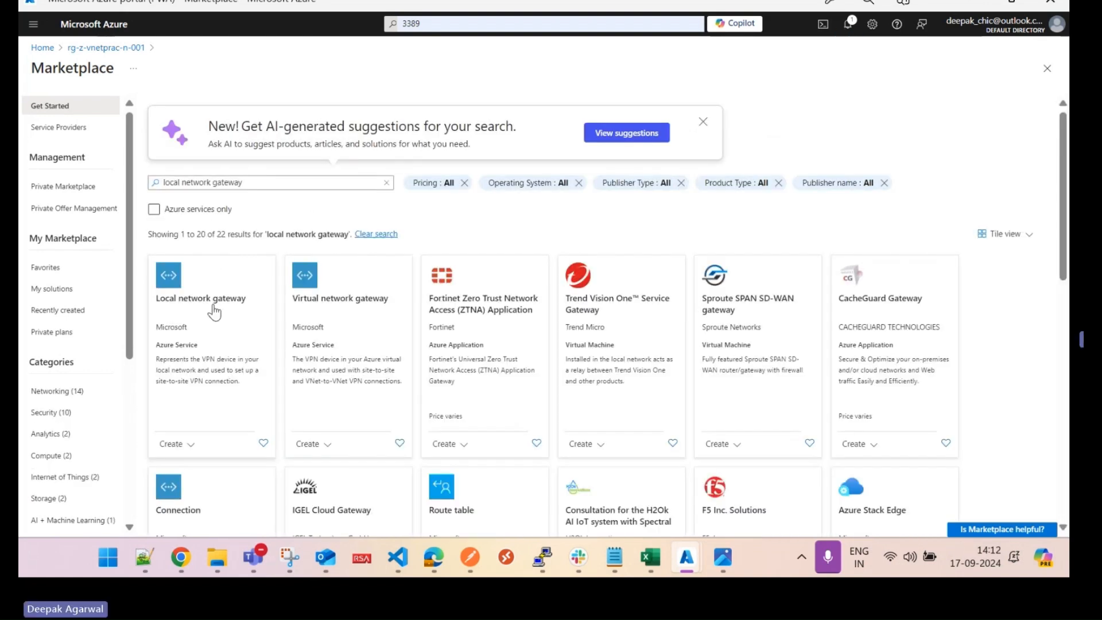
pyautogui.click(213, 311)
pyautogui.click(280, 193)
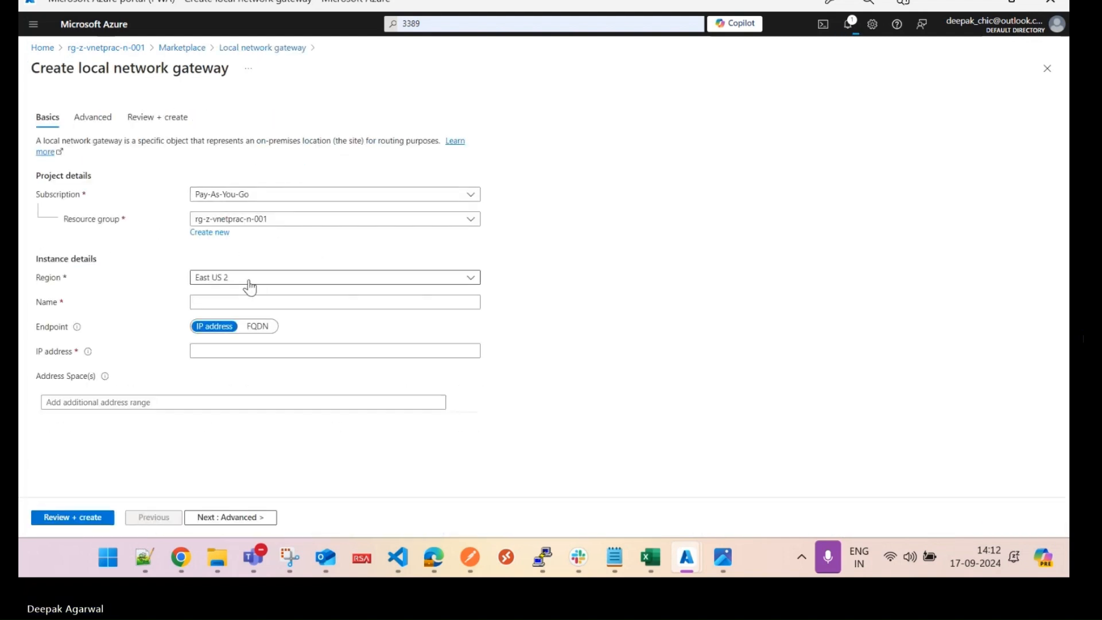
# - Set the local network gateway's region to Central India and its name to lng-z-vnetprac-n-002
pyautogui.click(248, 281)
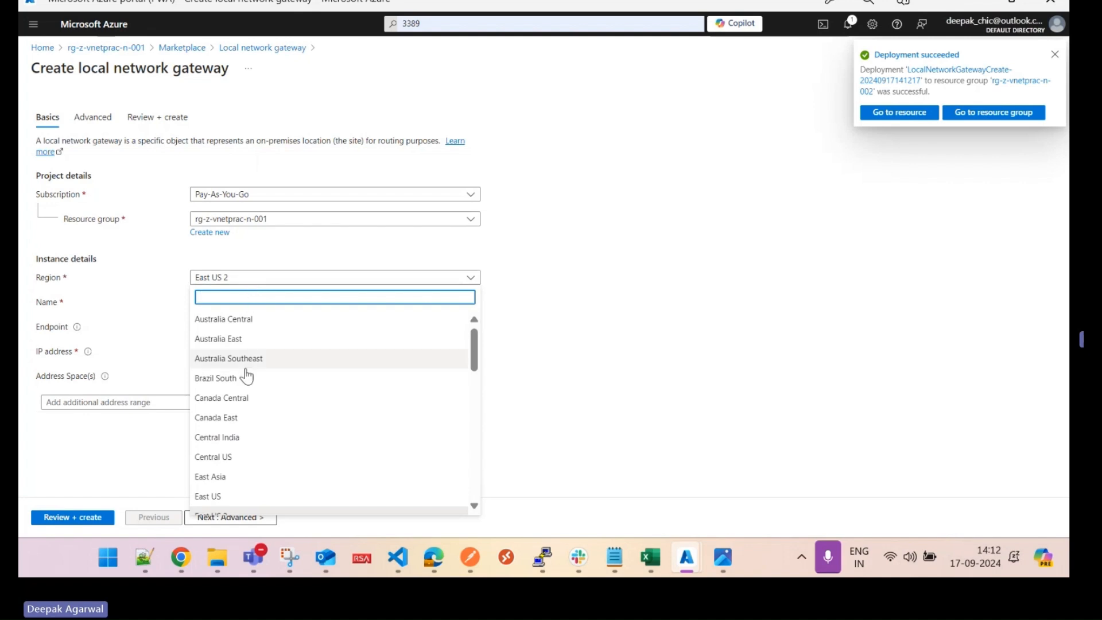
pyautogui.click(245, 436)
pyautogui.click(228, 303)
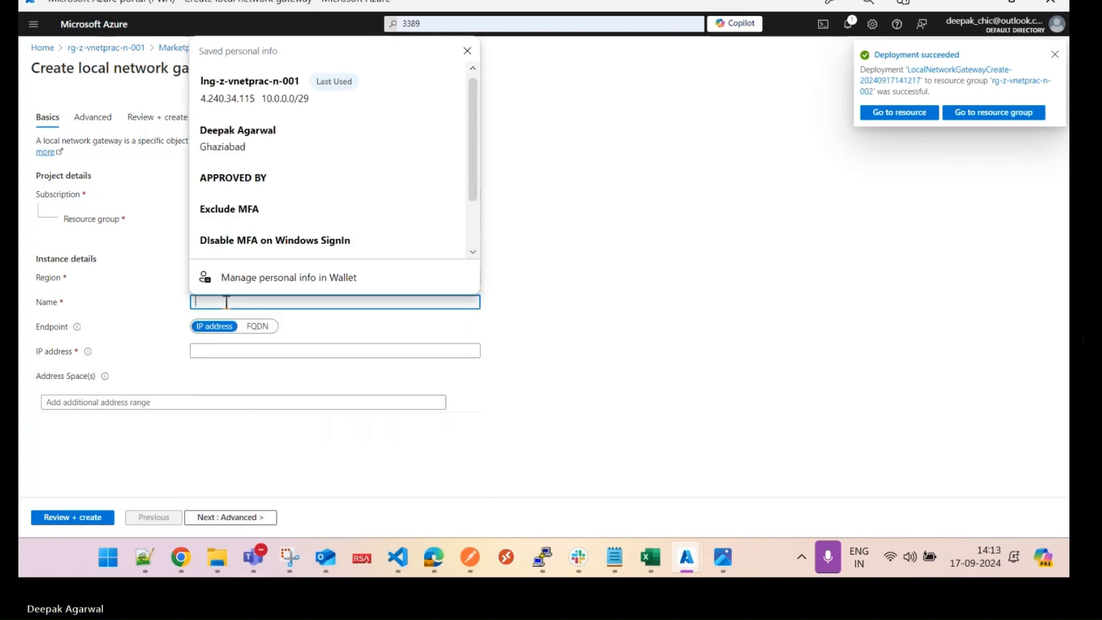
pyautogui.write('l')
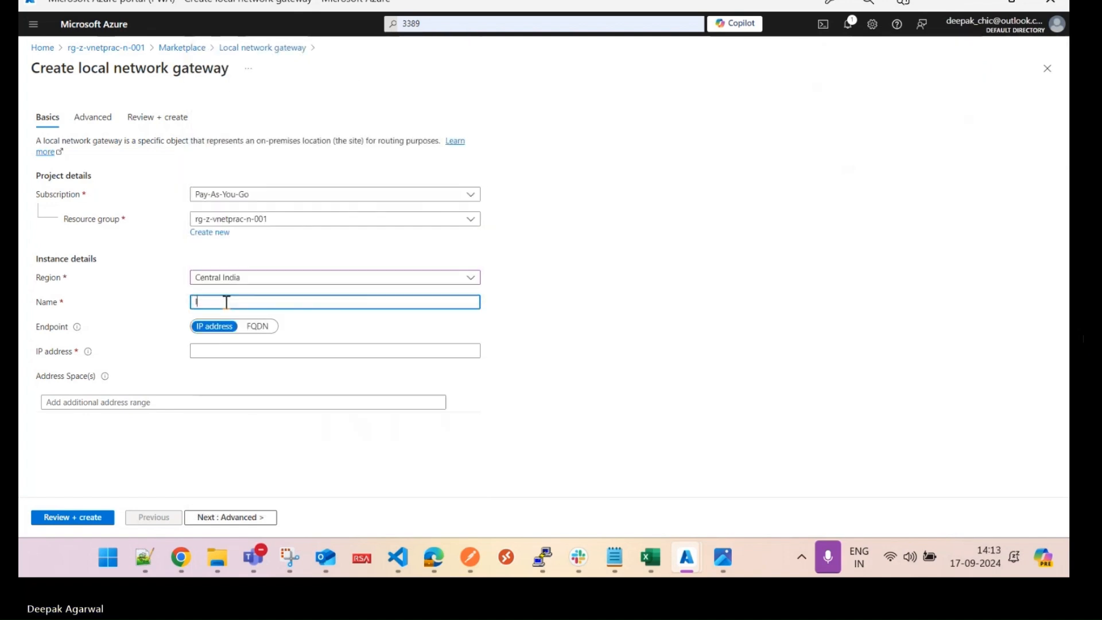
pyautogui.write('ng-z-vnetprac-n-002')
# - Check the recent deployment notifications and change the local network gateway's name to lng-z-vnetprac-n-001
pyautogui.click(851, 29)
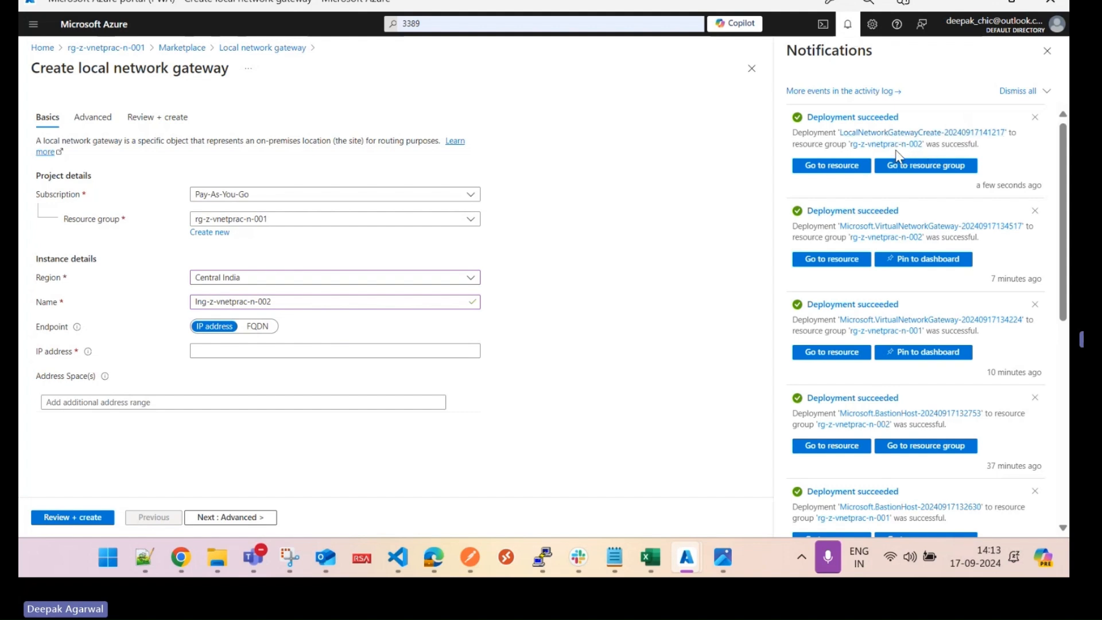
pyautogui.click(297, 302)
pyautogui.press('BackSpace')
pyautogui.click(408, 293)
# - Paste the copied public IP into the gateway's IP address and trim it to 172.200.44.62
pyautogui.click(241, 346)
pyautogui.write('172.200.44.62 (pip-z-vnetprac-gw-n-002')
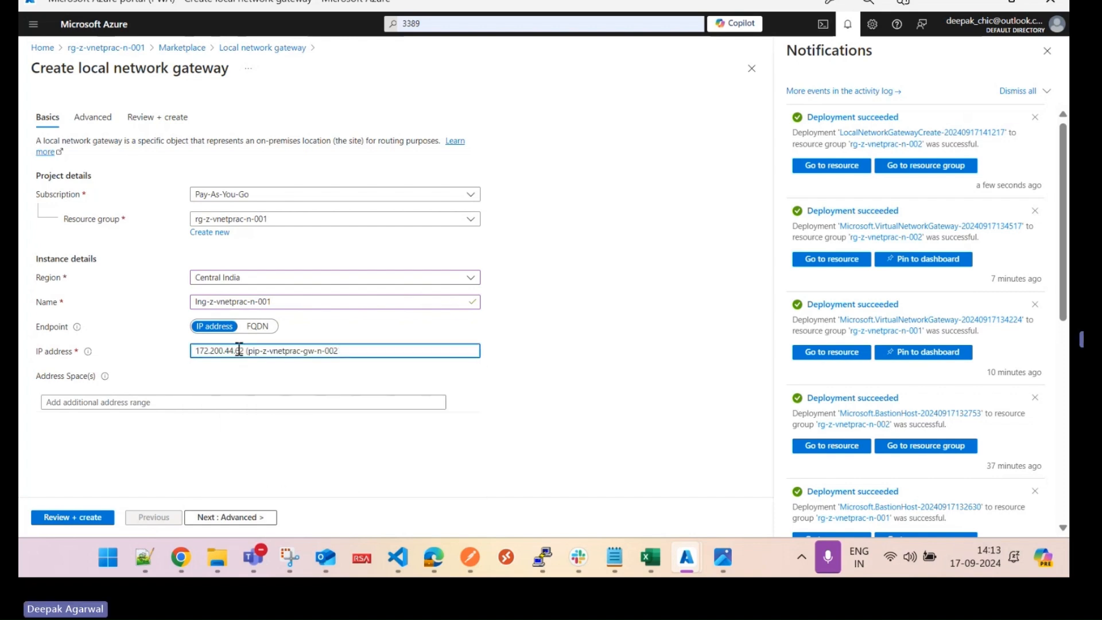
pyautogui.press('BackSpace')
pyautogui.press('BackSpace')
pyautogui.press('BackSpace')
pyautogui.press('BackSpace')
pyautogui.press('BackSpace')
pyautogui.press('BackSpace')
pyautogui.press('BackSpace')
pyautogui.press('BackSpace')
pyautogui.press('BackSpace')
pyautogui.press('BackSpace')
pyautogui.press('BackSpace')
pyautogui.press('BackSpace')
pyautogui.press('BackSpace')
pyautogui.press('BackSpace')
pyautogui.press('BackSpace')
pyautogui.press('BackSpace')
pyautogui.press('BackSpace')
pyautogui.press('BackSpace')
pyautogui.press('BackSpace')
pyautogui.press('BackSpace')
# - In the other Azure portal window, open resource group rg-z-vnetprac-n-002 and display the subnets of virtual network vnet-z-vnetprac-n-002
pyautogui.click(250, 402)
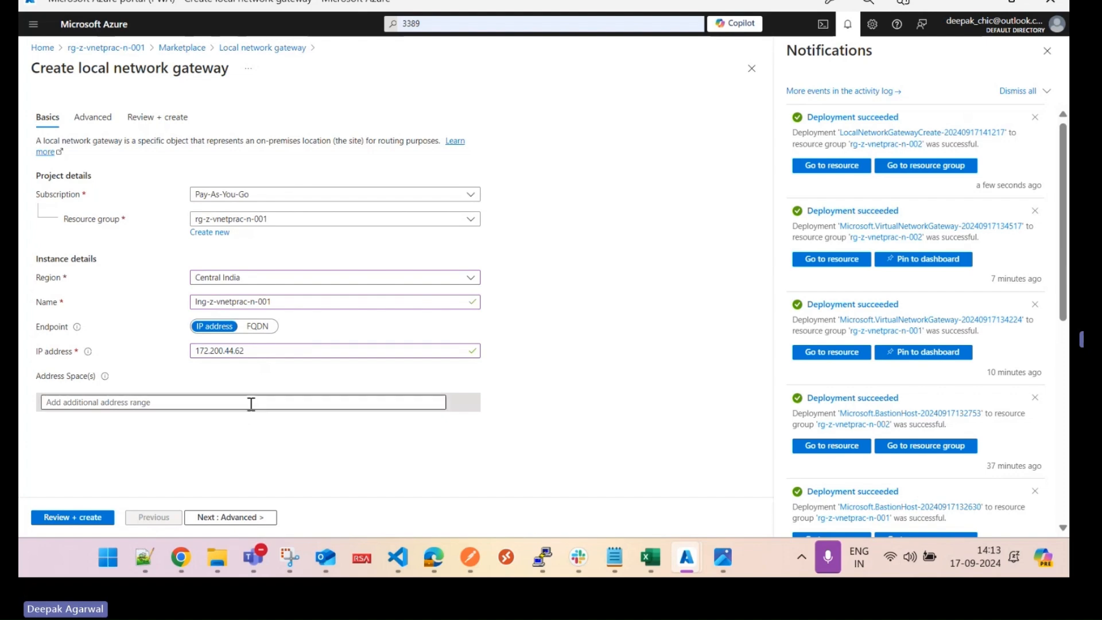
pyautogui.moveTo(686, 556)
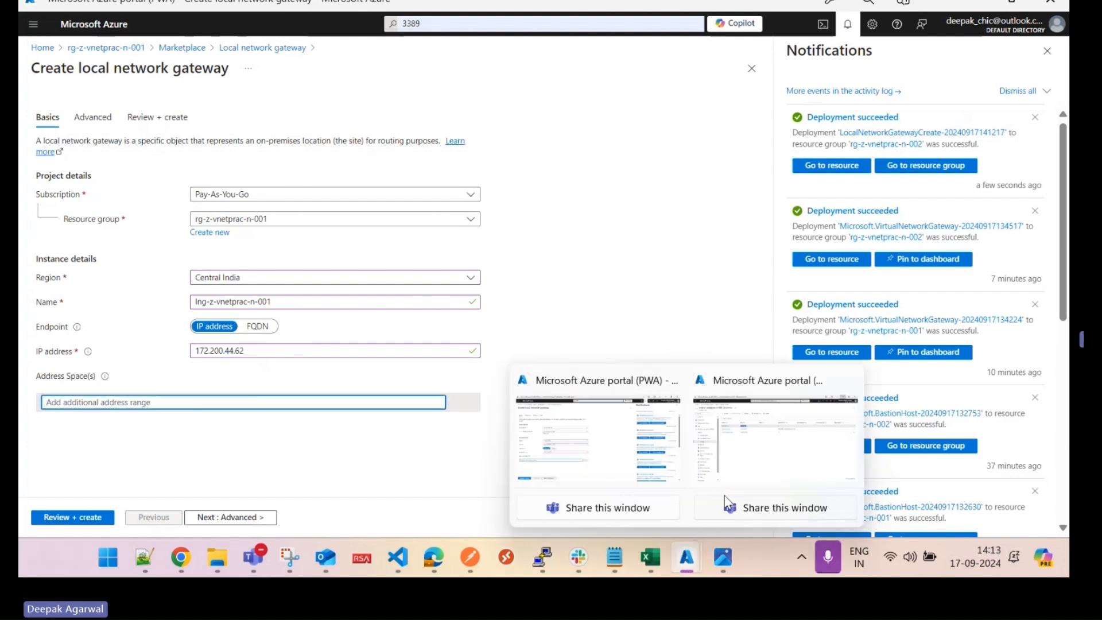
pyautogui.click(759, 457)
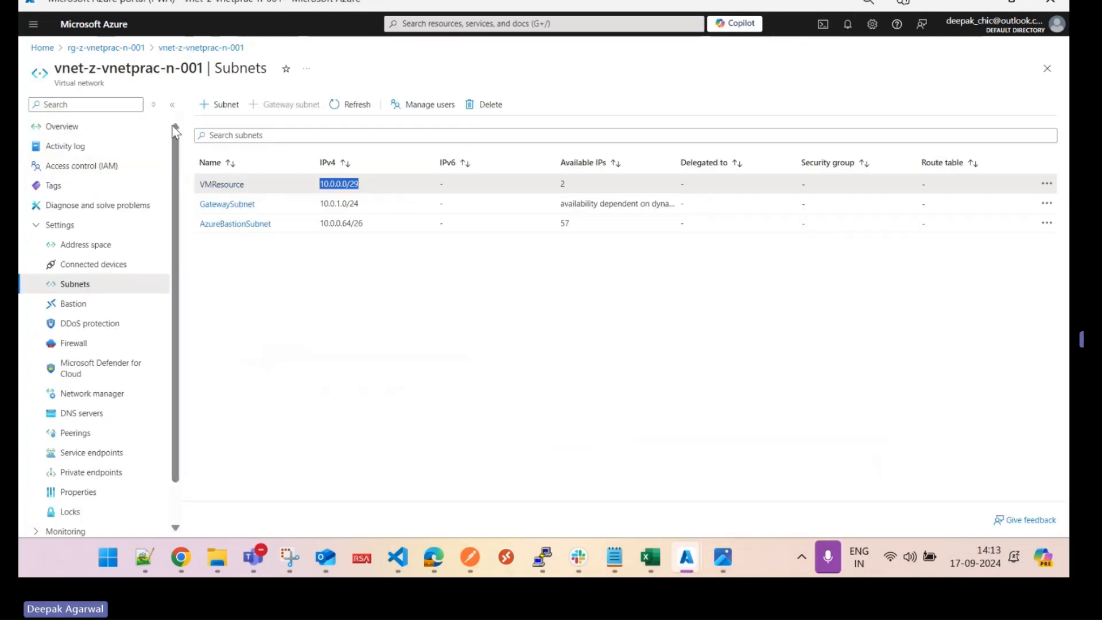
pyautogui.click(86, 47)
pyautogui.click(43, 47)
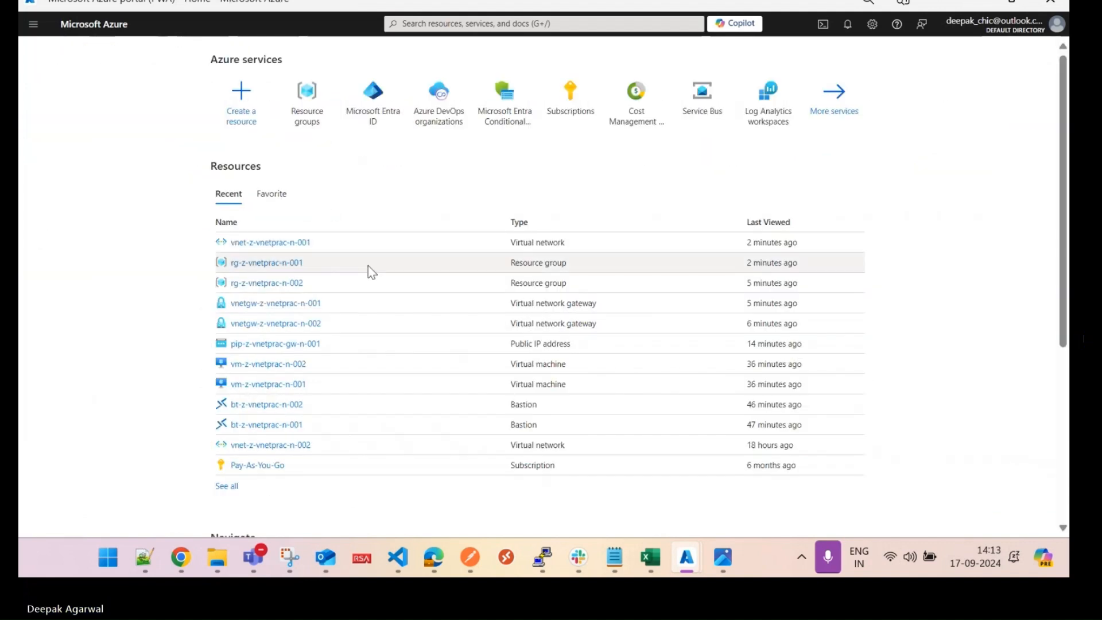
pyautogui.click(267, 282)
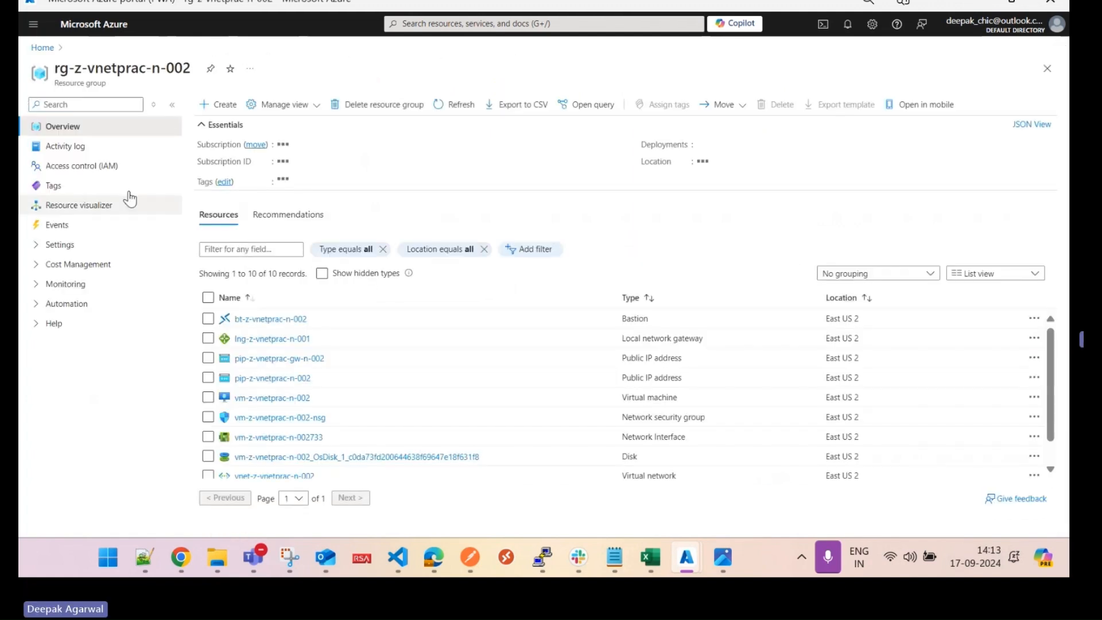
pyautogui.click(281, 476)
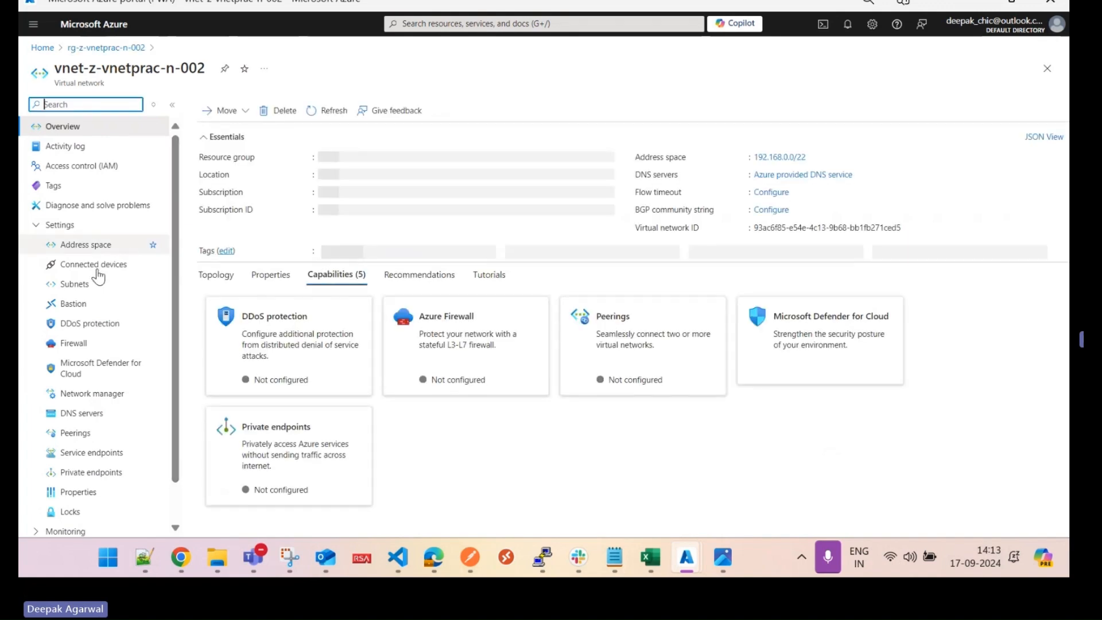
pyautogui.click(77, 284)
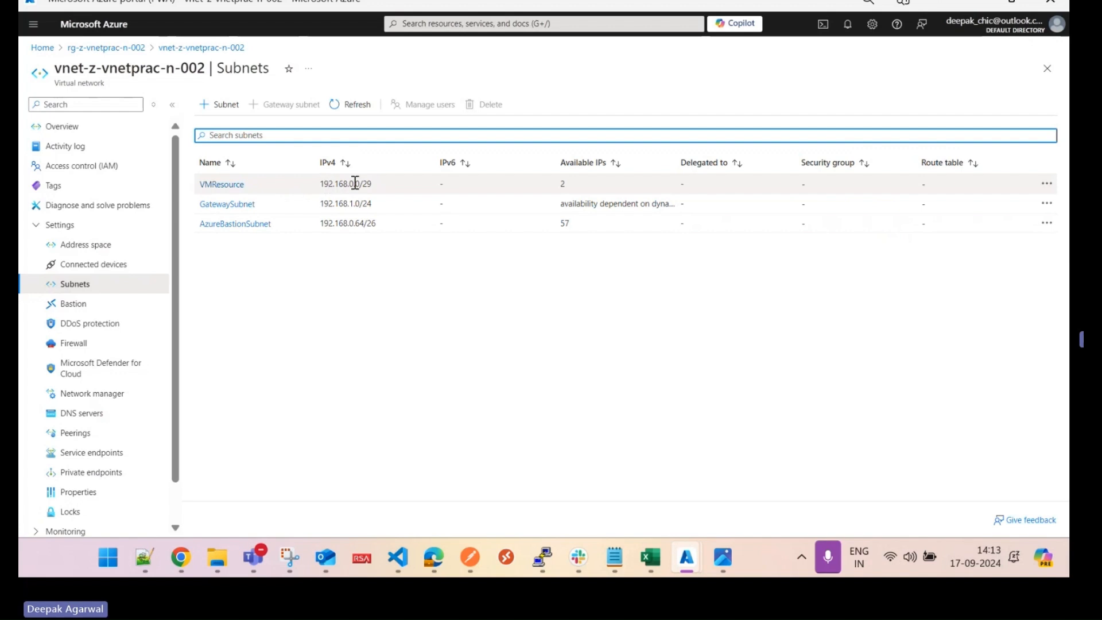
# - Return to the local network gateway form, enter 192.168.00/29 as the address range, and try to validate it
pyautogui.click(981, 3)
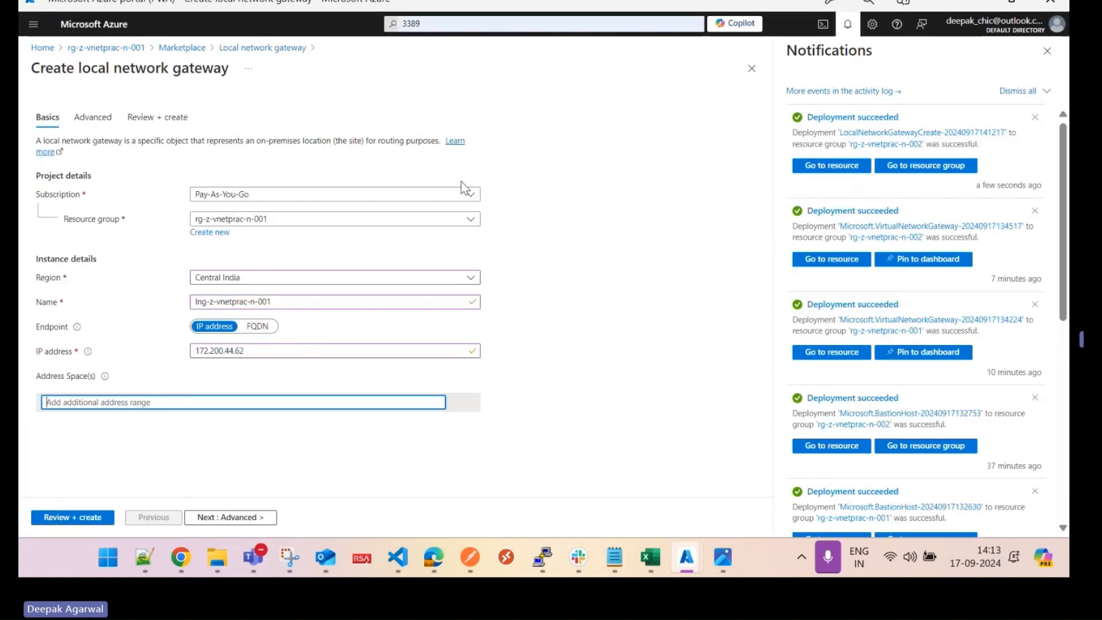
pyautogui.write('19')
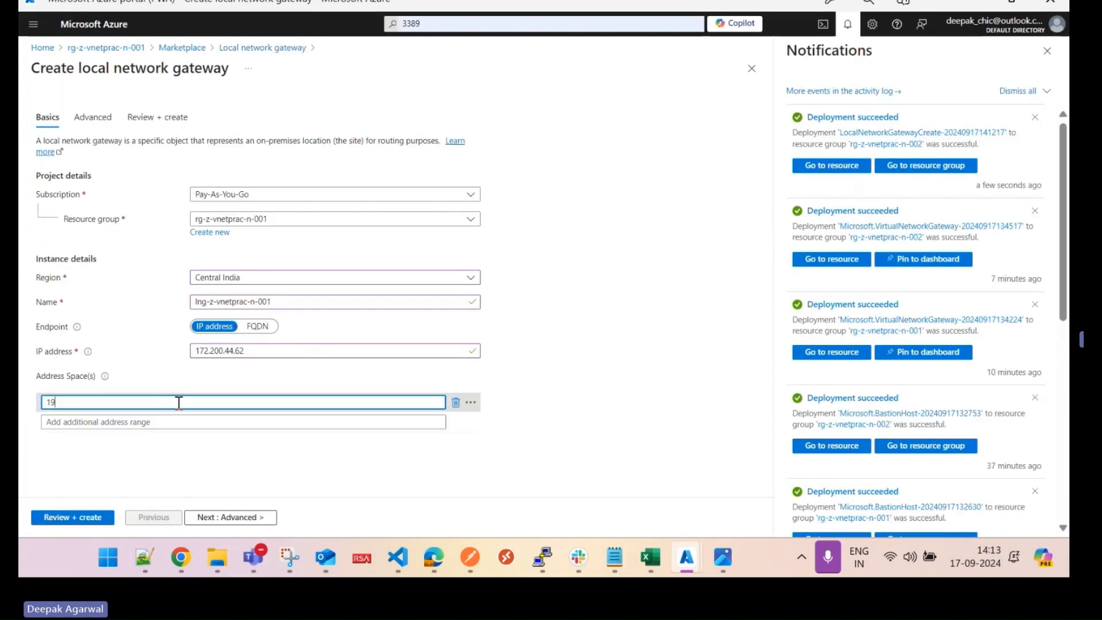
pyautogui.write('2.168.0.0')
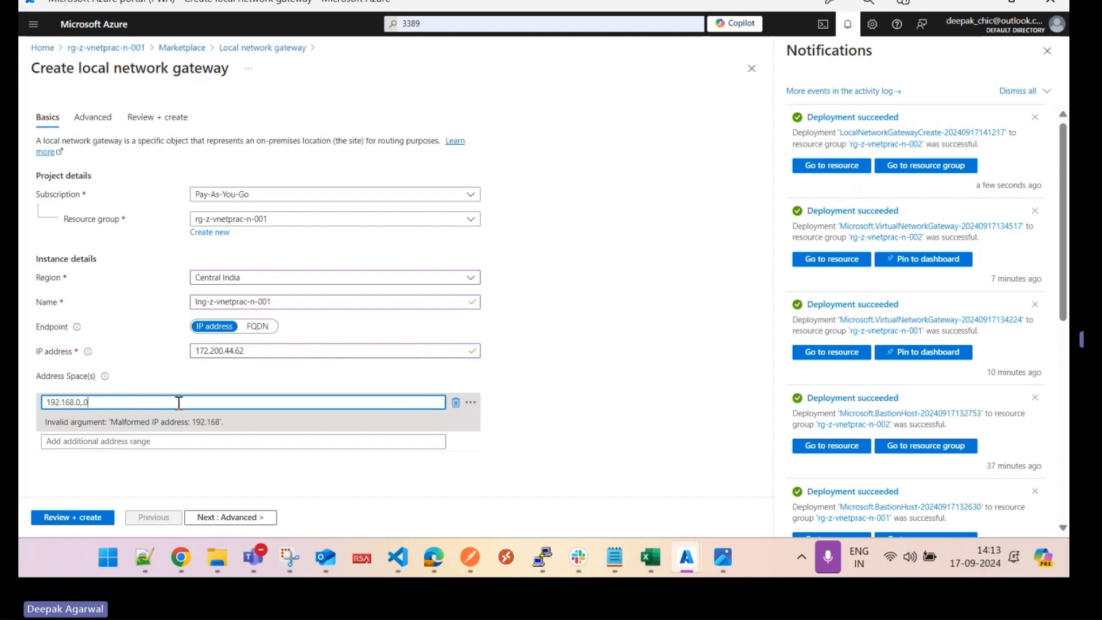
pyautogui.press('BackSpace')
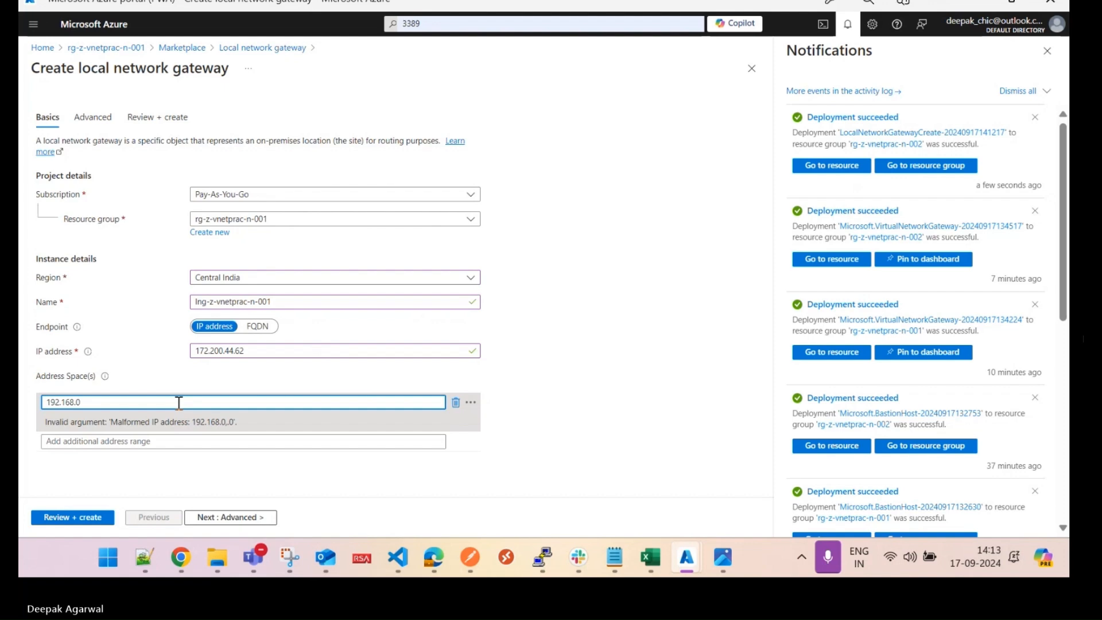
pyautogui.write('0/')
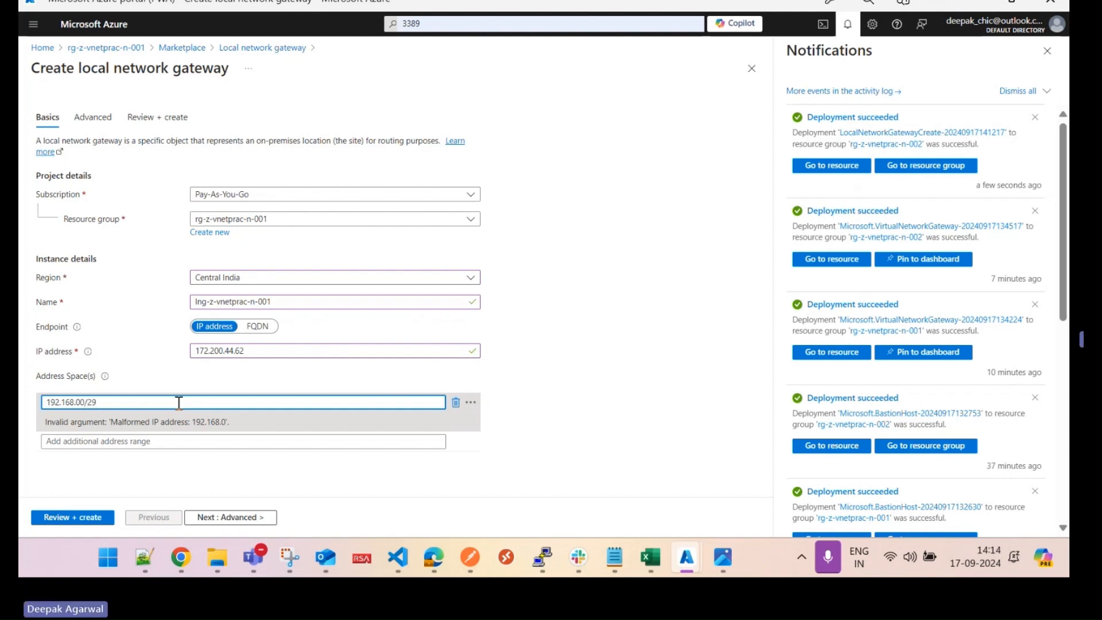
pyautogui.write('29')
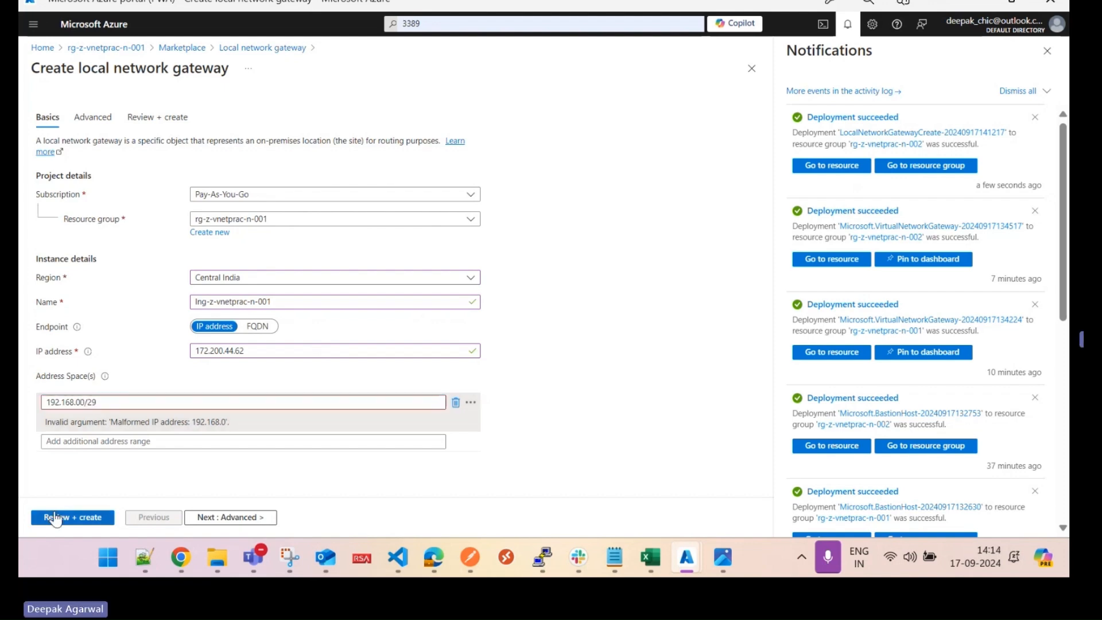
pyautogui.click(57, 517)
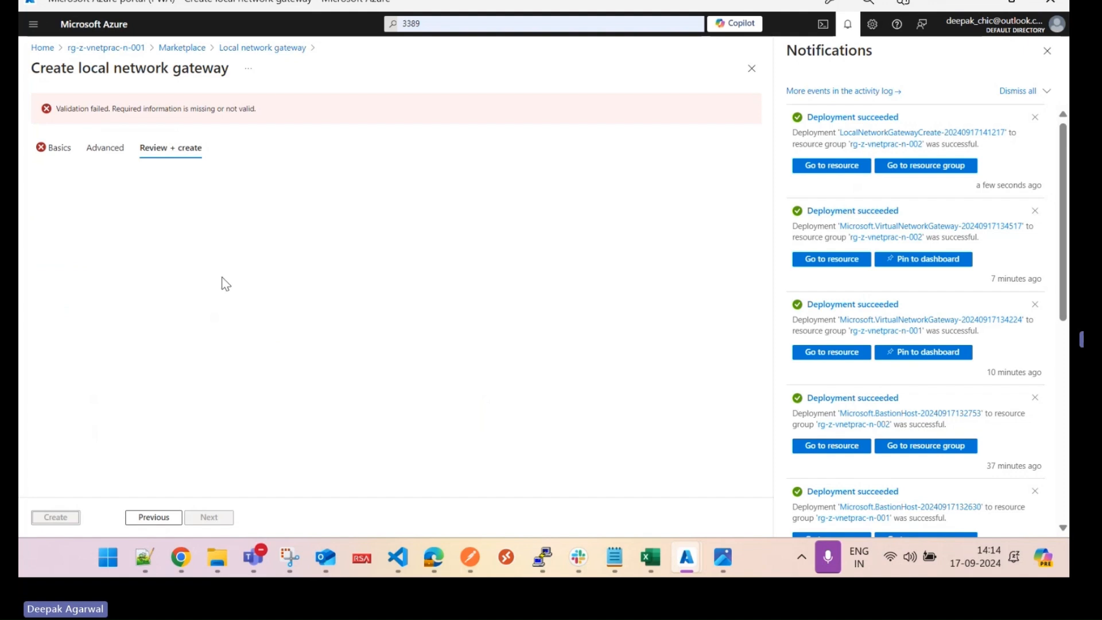
# - Correct the address range to 192.168.0.0/29 in the basic settings, and validate and create the local network gateway
pyautogui.click(57, 148)
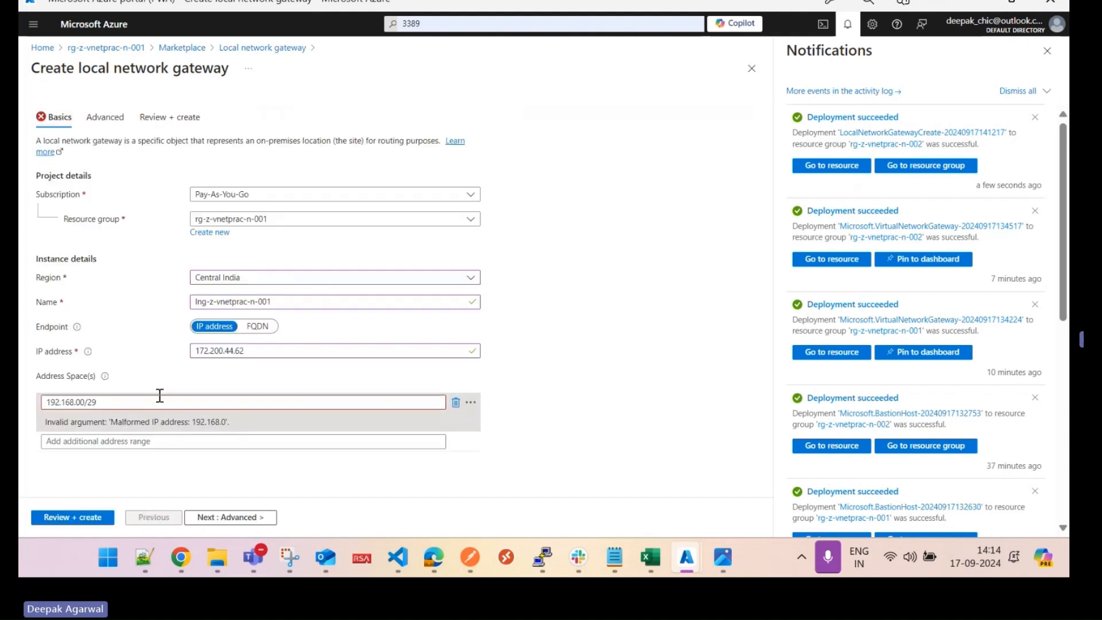
pyautogui.click(82, 403)
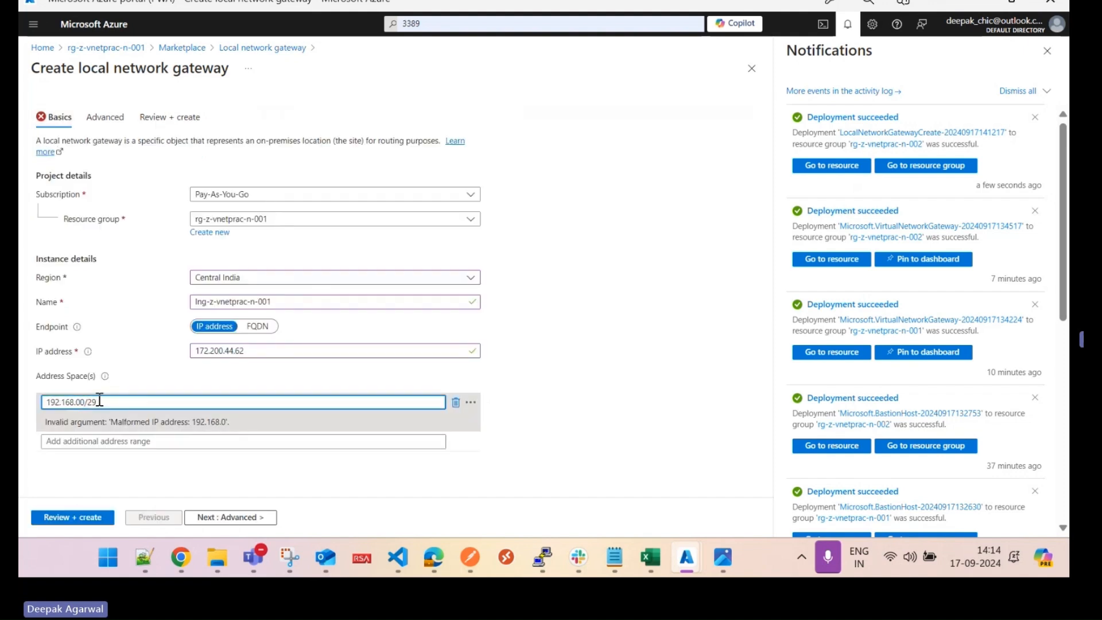
pyautogui.write('.')
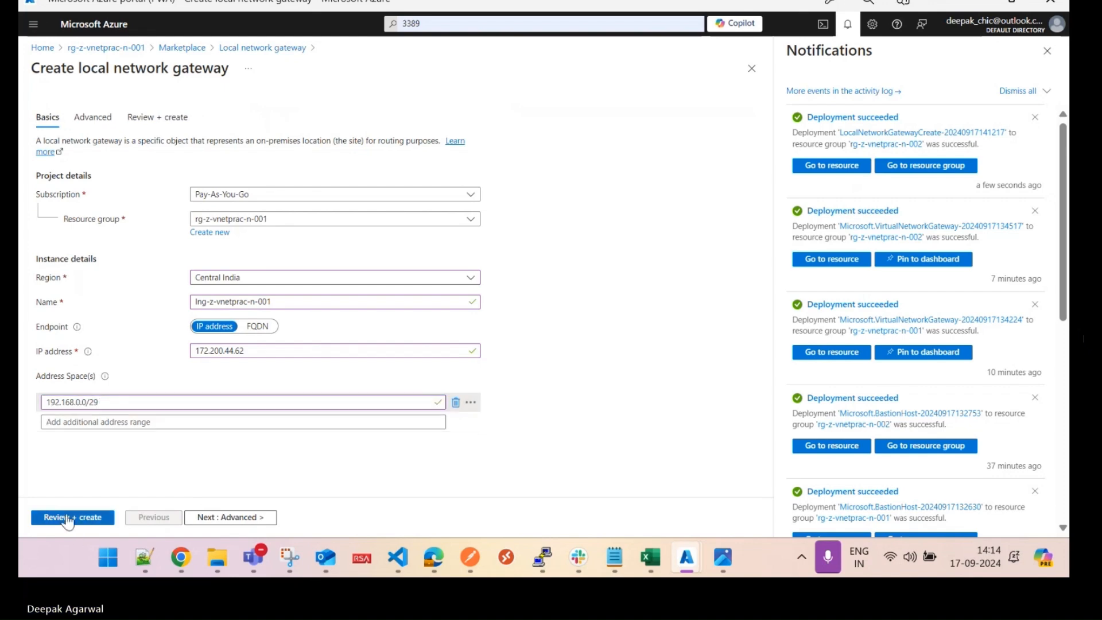
pyautogui.click(68, 517)
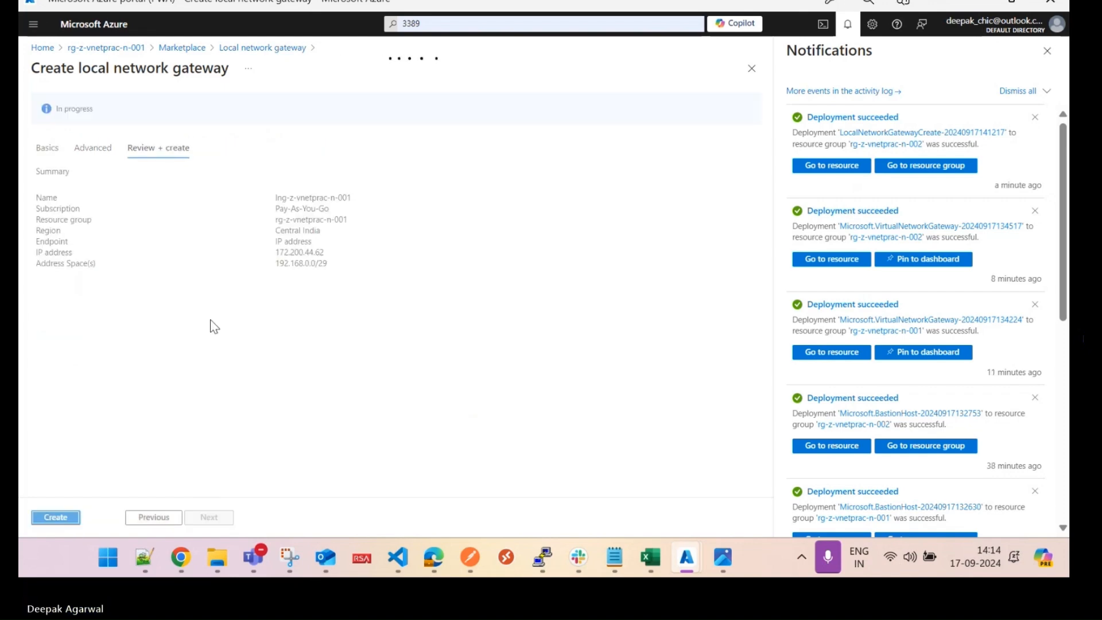
pyautogui.click(60, 516)
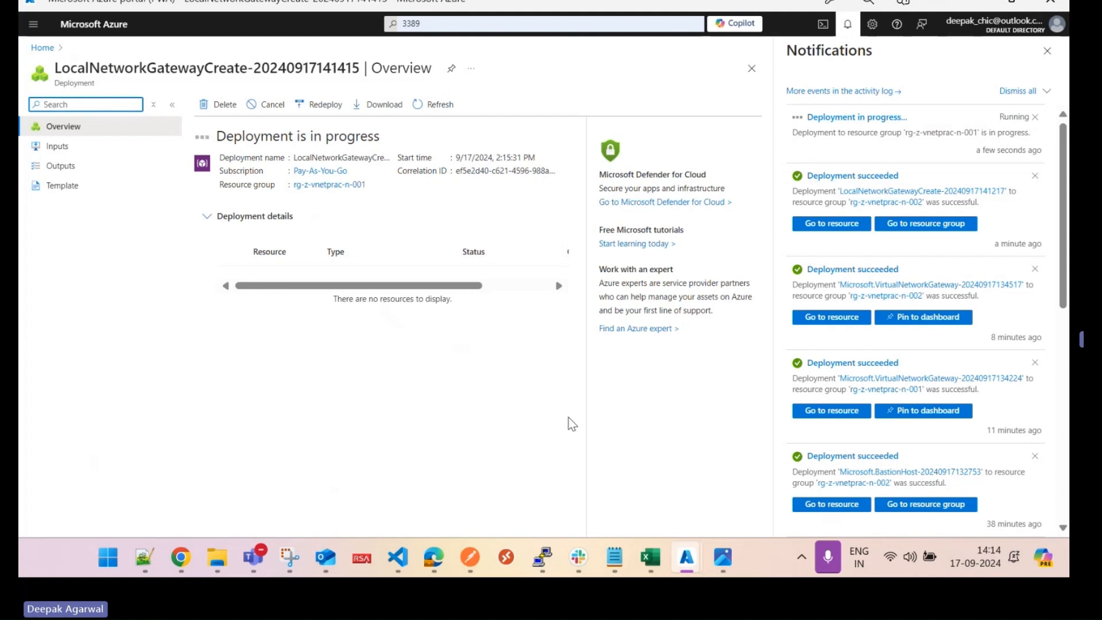
# - Switch to the Tunnel Prac.jpg network diagram in the image viewer
pyautogui.click(723, 556)
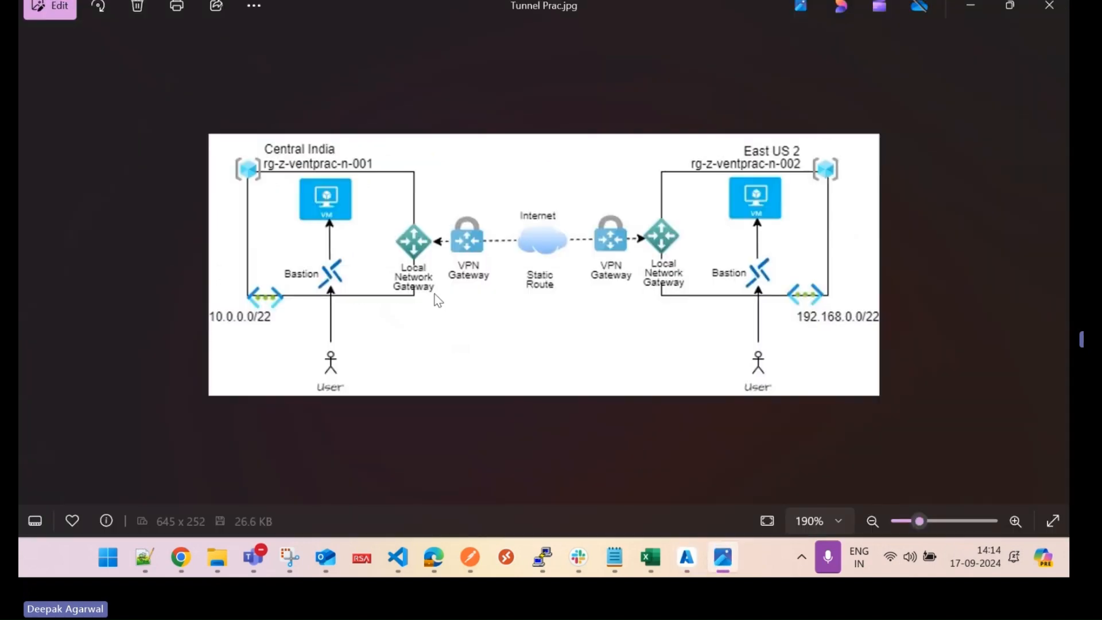